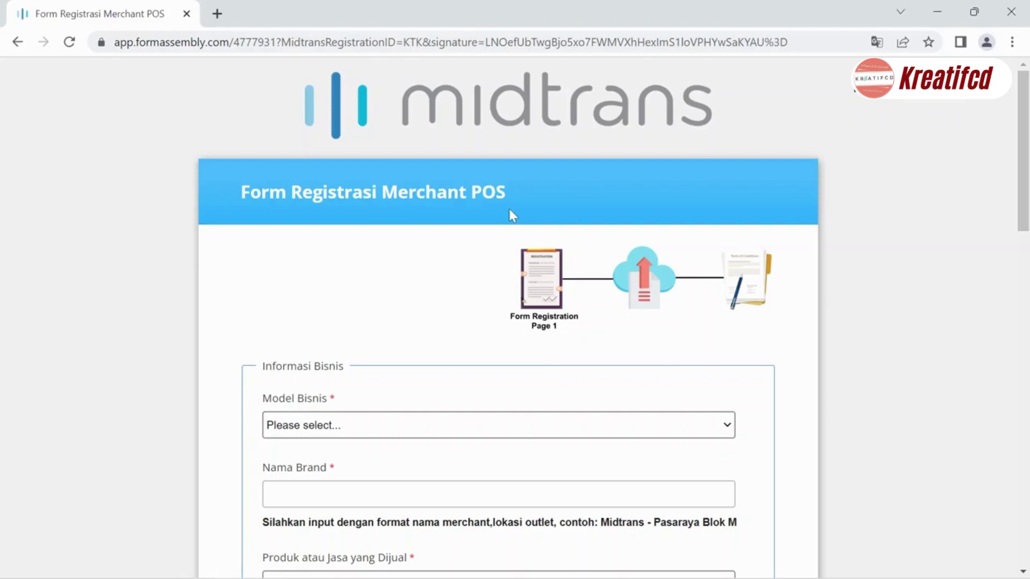
- Open the Model Bisnis dropdown on the Merchant POS registration form
scroll(510, 211, "down", 3)
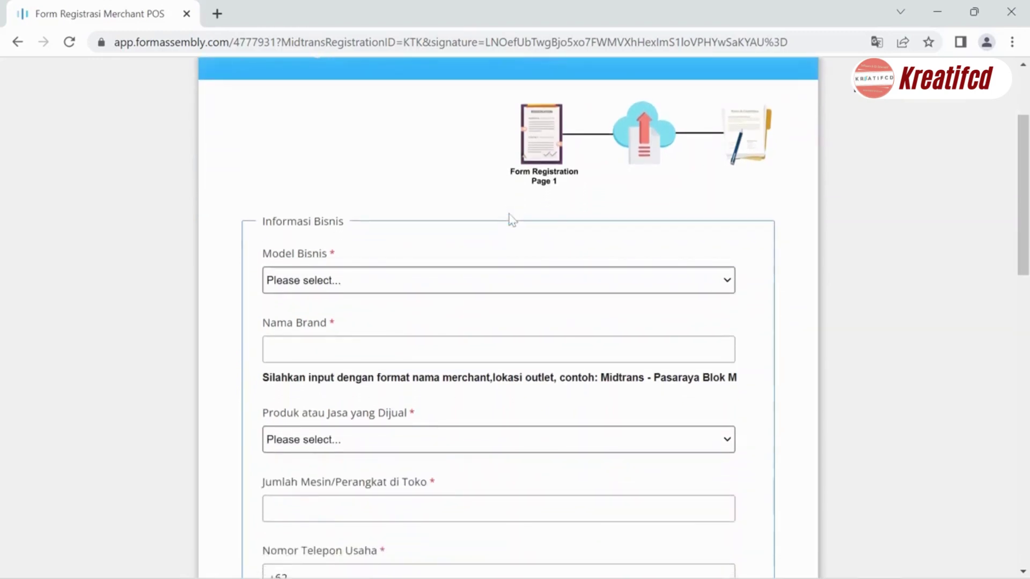
left_click(334, 275)
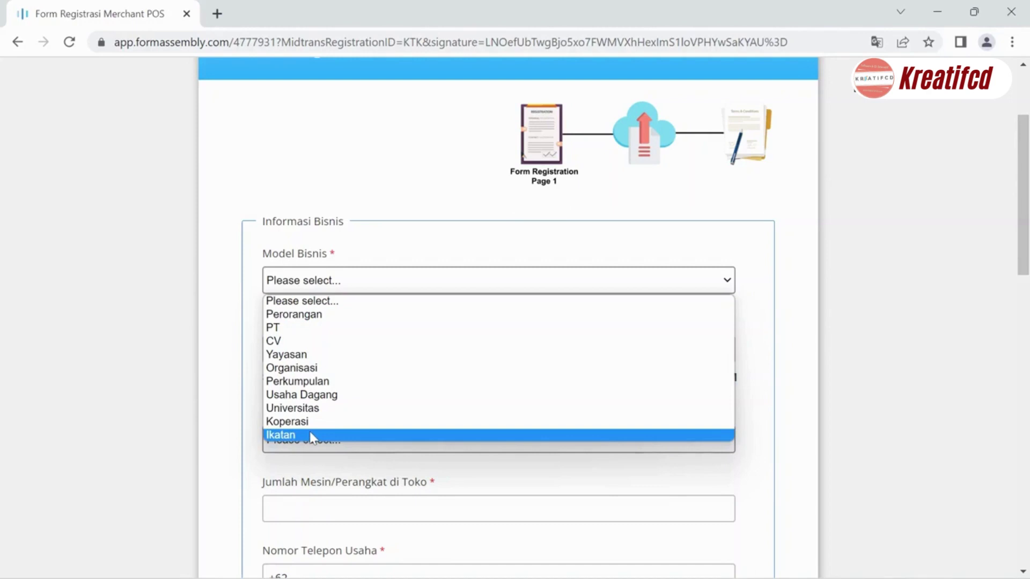
- Set Model Bisnis to Perorangan and enter 'testing' as Nama Bisnis Perorangan
left_click(345, 316)
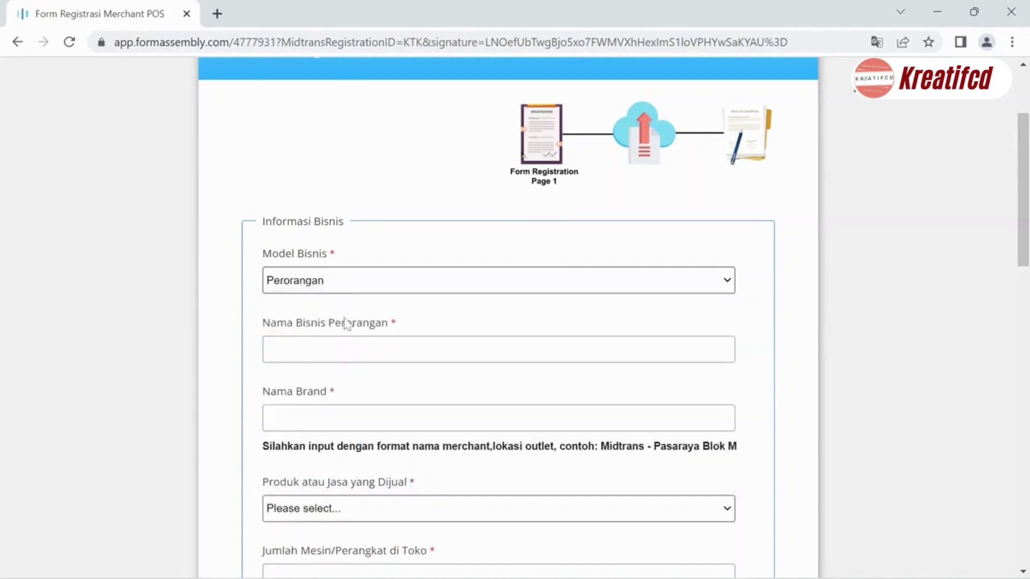
left_click(269, 350)
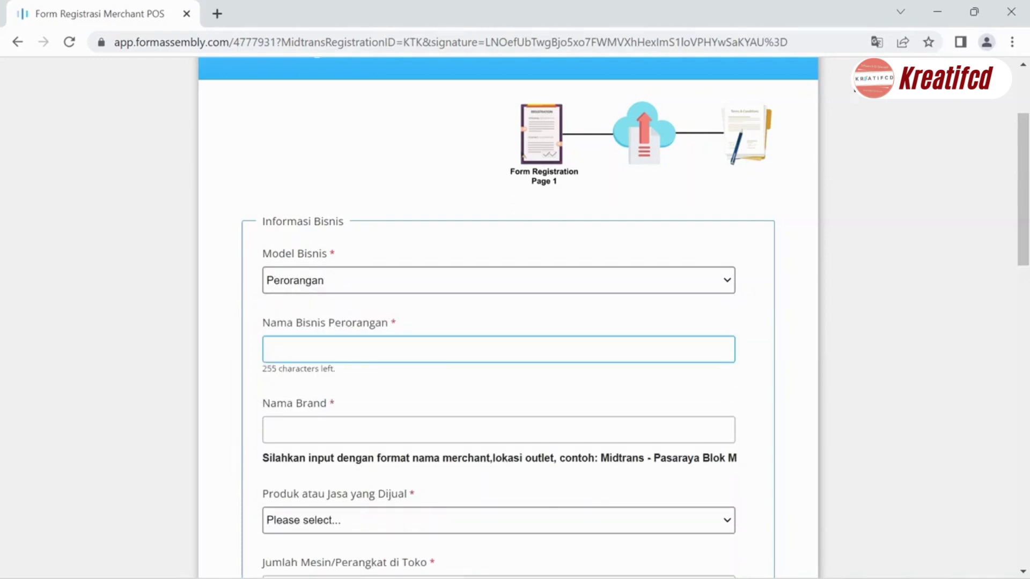
type("testing")
scroll(319, 355, "down", 3)
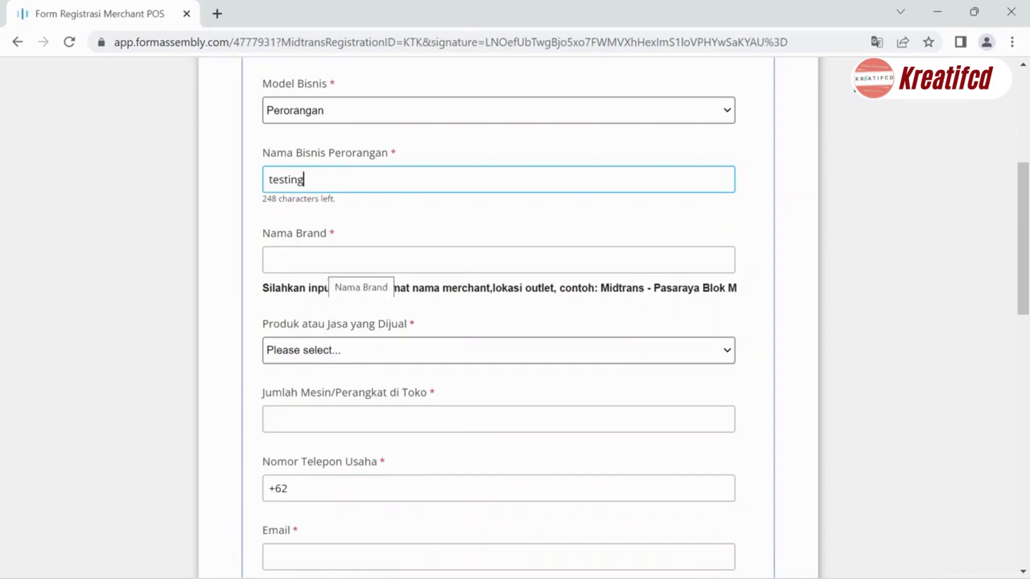
- Copy the hint text 'Midtrans - Pasaraya Blok M' and paste it into Nama Brand
left_click(324, 263)
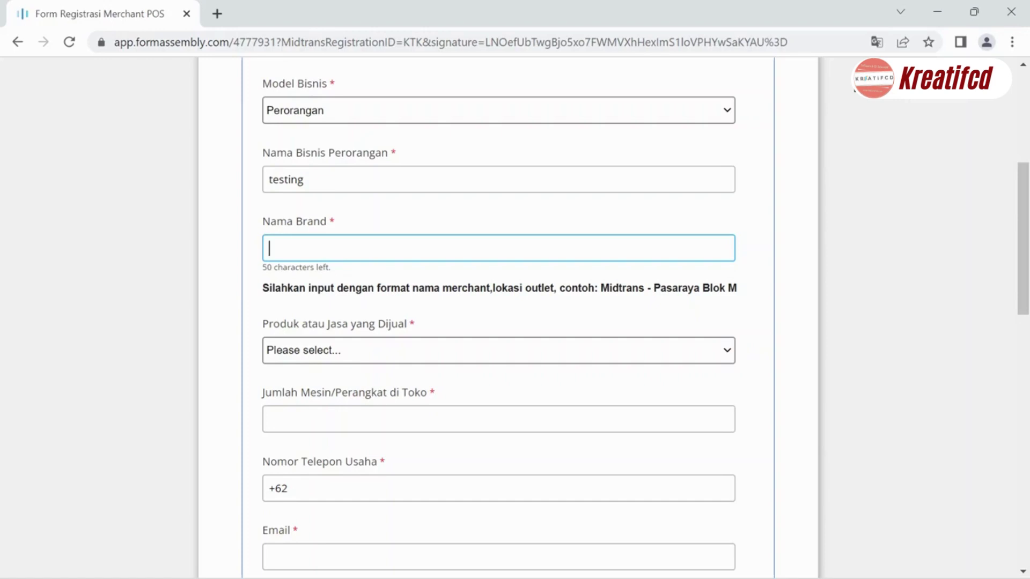
left_click(554, 302)
left_click_drag(601, 276, 739, 276)
key("ctrl+c")
left_click(269, 248)
key("ctrl+v")
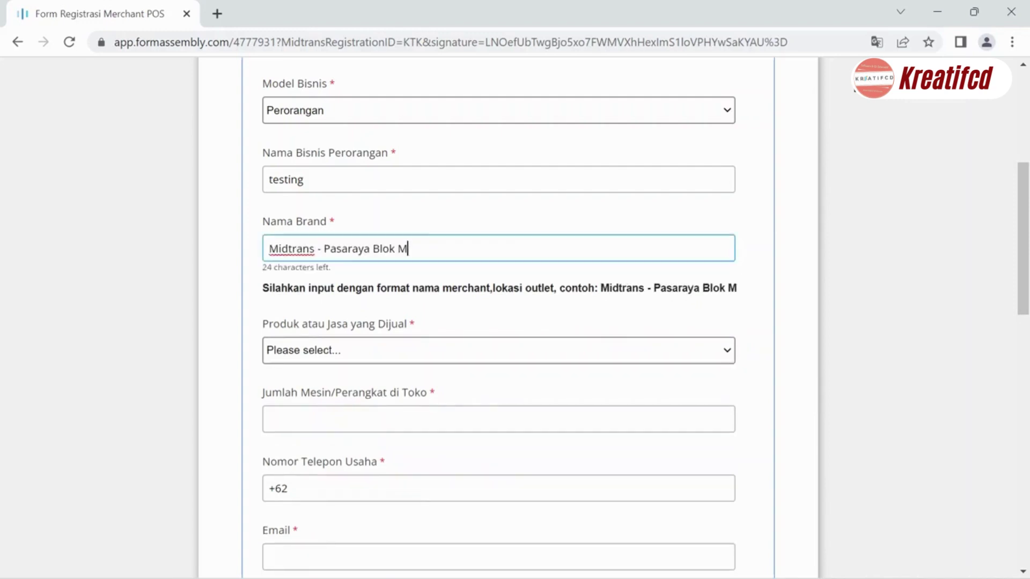
scroll(639, 249, "down", 1)
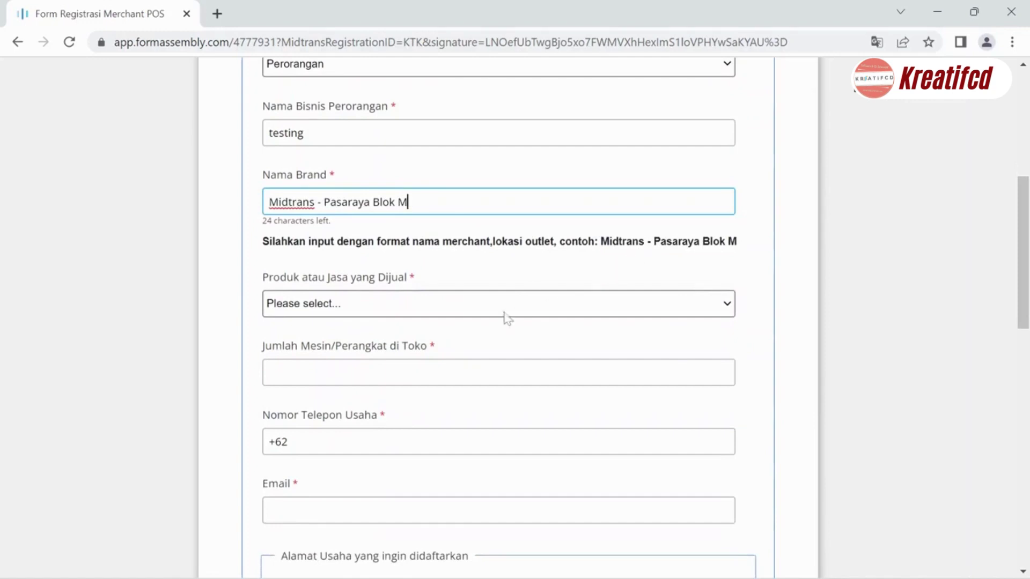
- Choose Food & Beverage as the product sold and set Jumlah Mesin to 2
left_click(442, 310)
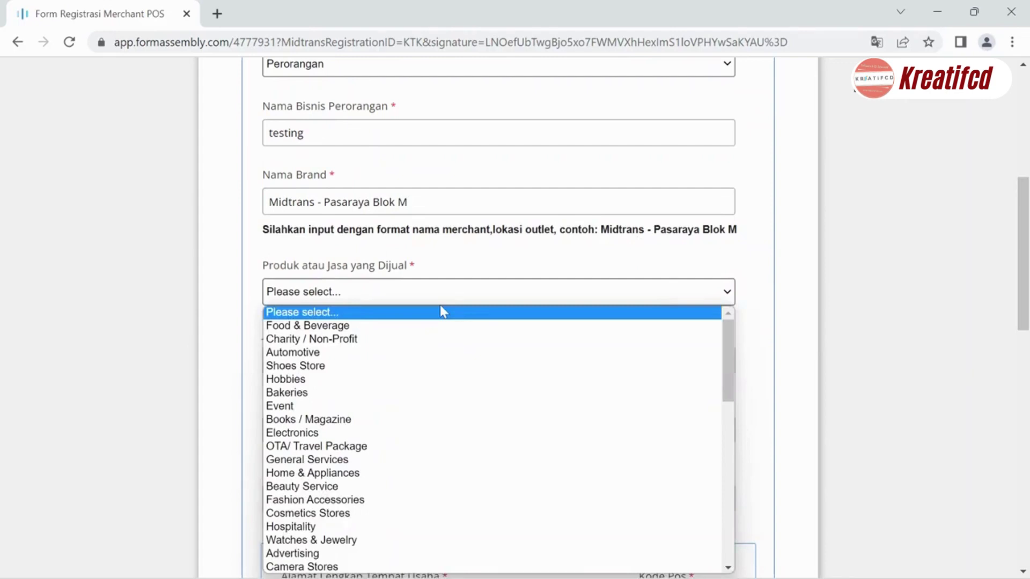
scroll(429, 375, "down", 9)
scroll(424, 375, "up", 9)
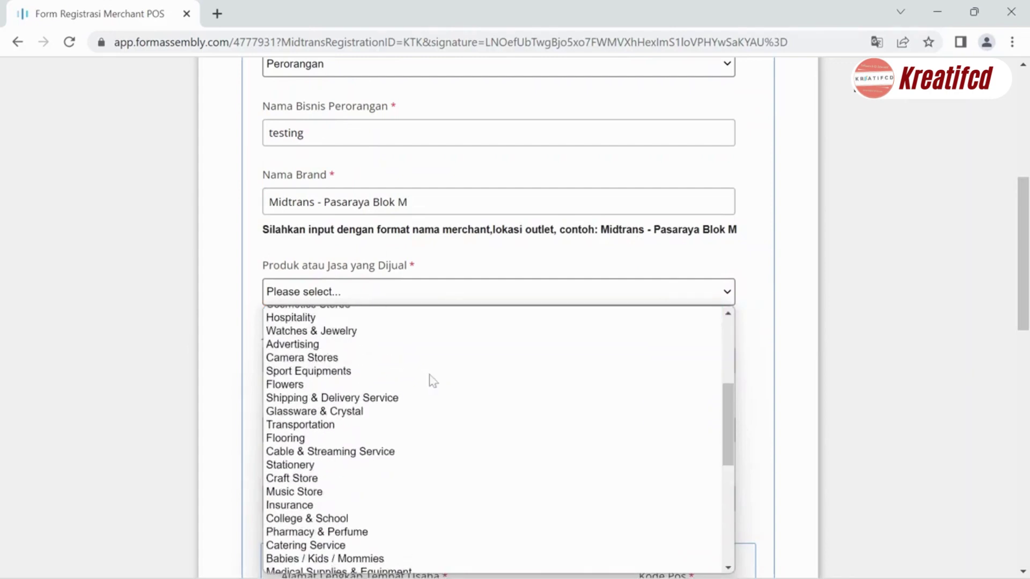
left_click(392, 327)
scroll(391, 329, "down", 4)
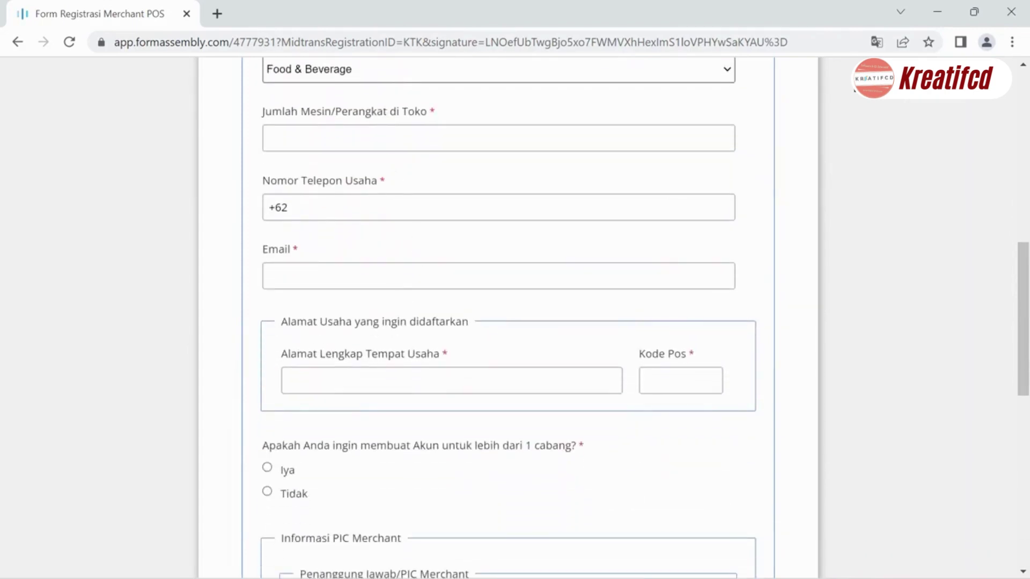
left_click(394, 142)
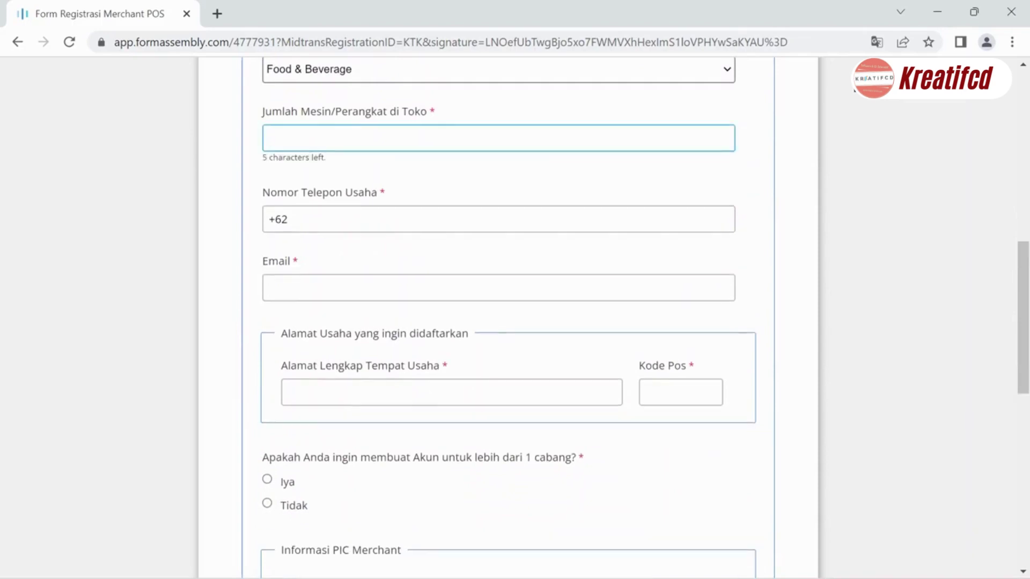
type("2")
left_click(389, 167)
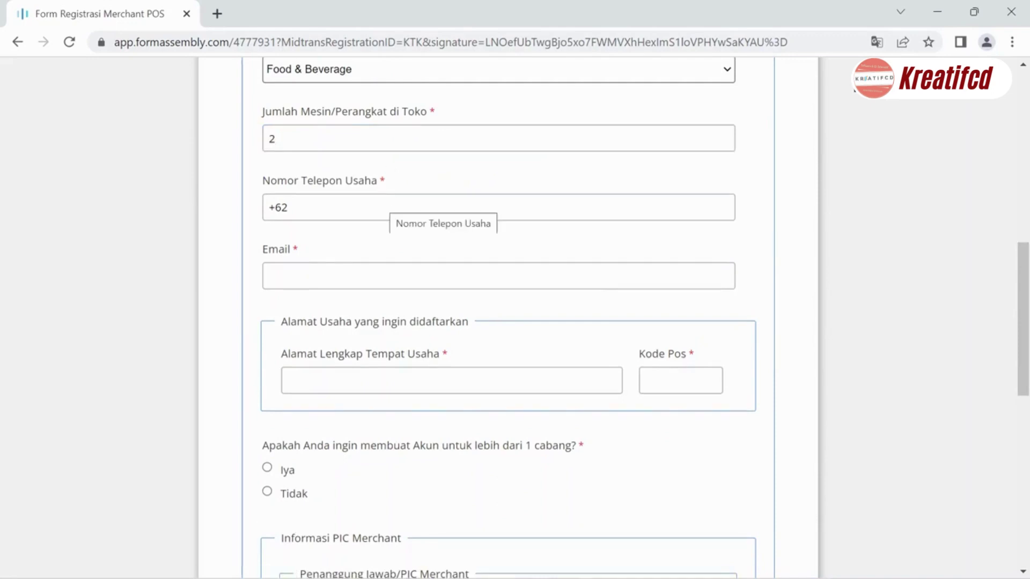
- Enter the business phone number and the business e-mail address
left_click(394, 210)
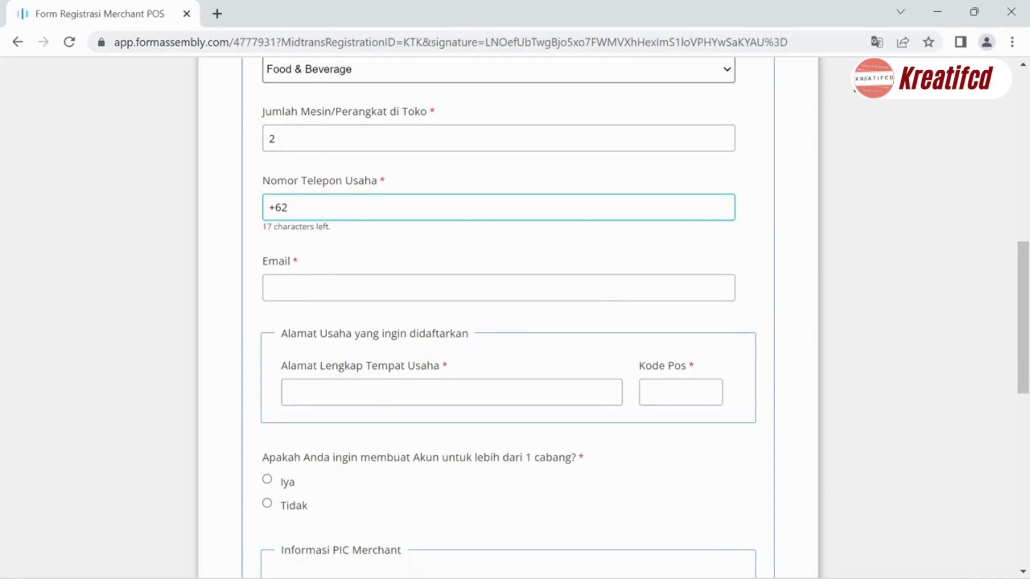
left_click(375, 239)
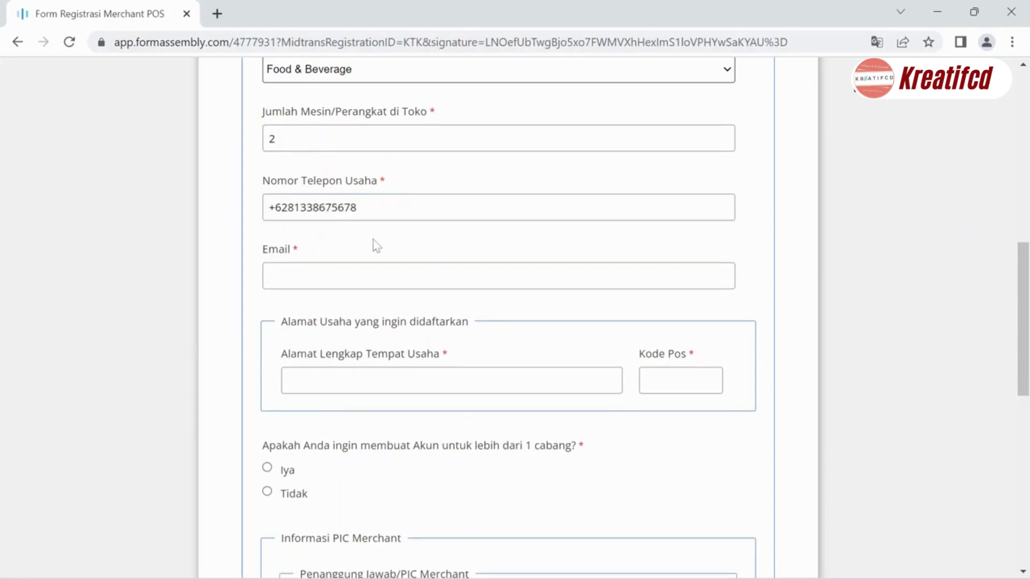
scroll(375, 244, "down", 1)
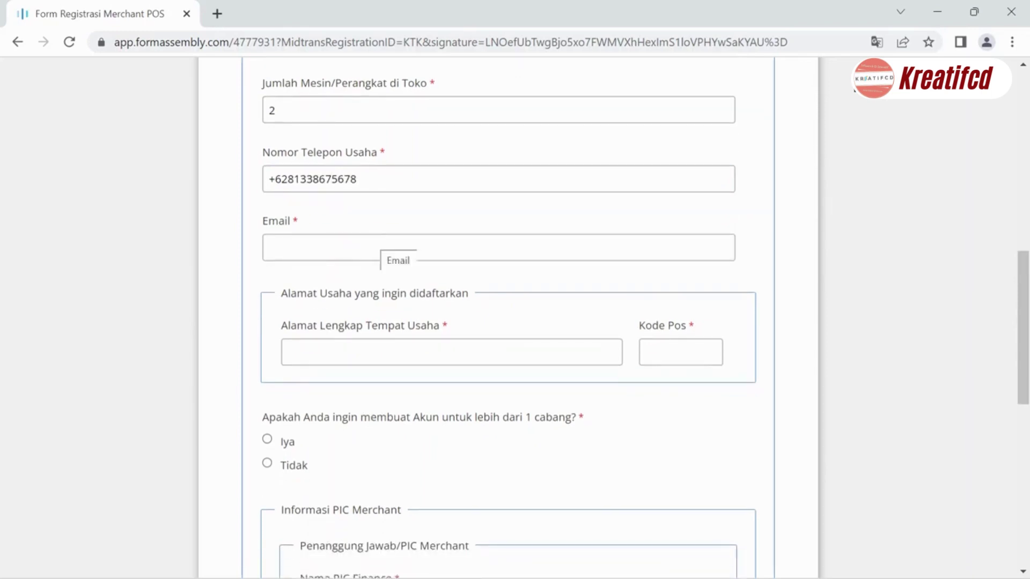
left_click(375, 244)
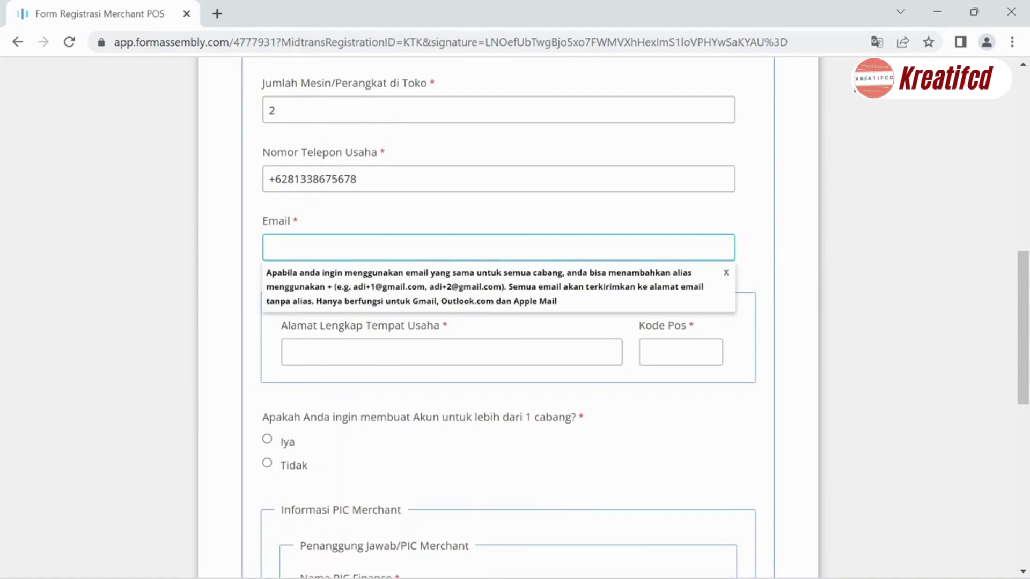
type("testing@mail.com")
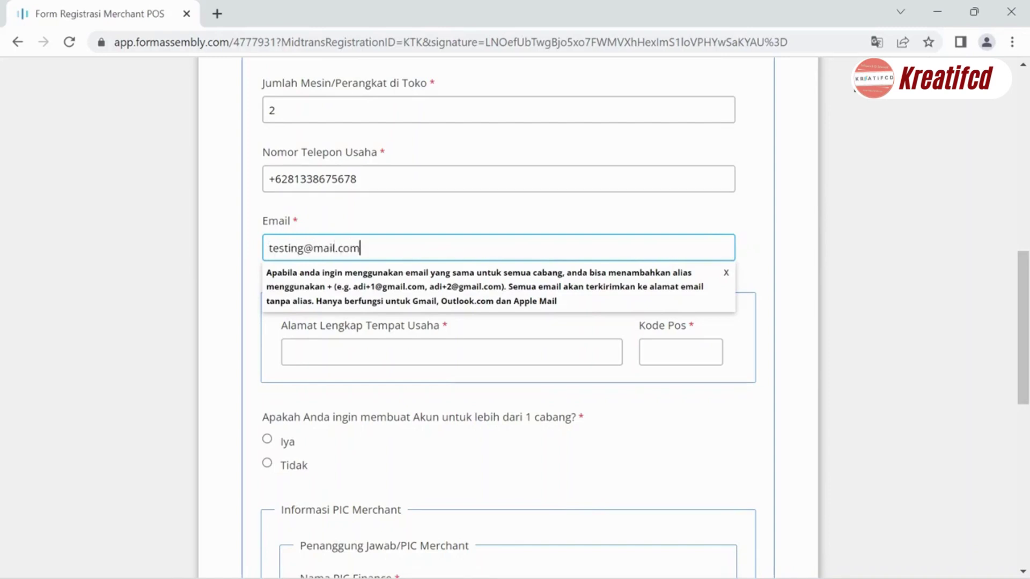
left_click(256, 340)
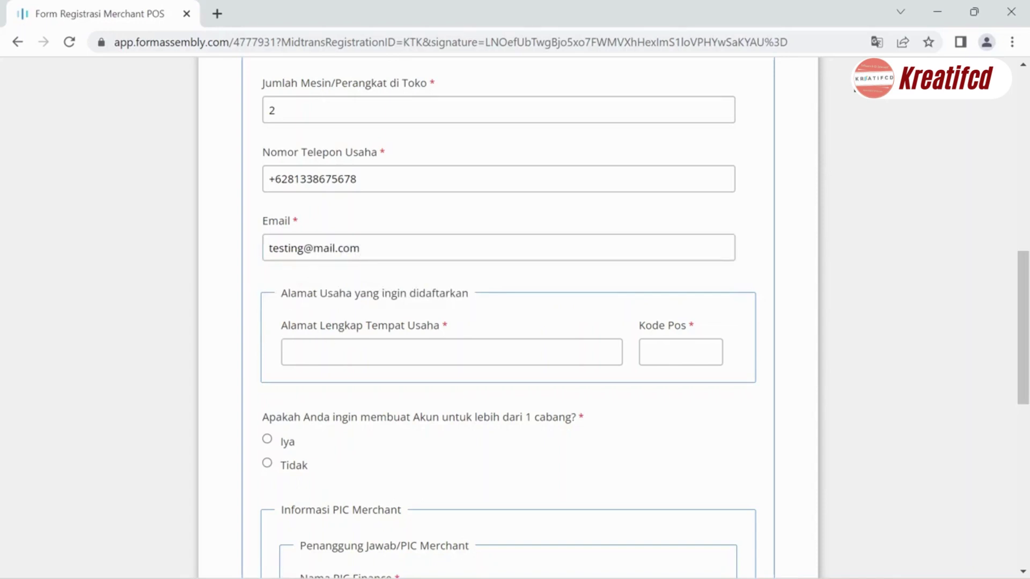
- Enter the business address 'jalan raya alamat' with postal code 11111
left_click(451, 352)
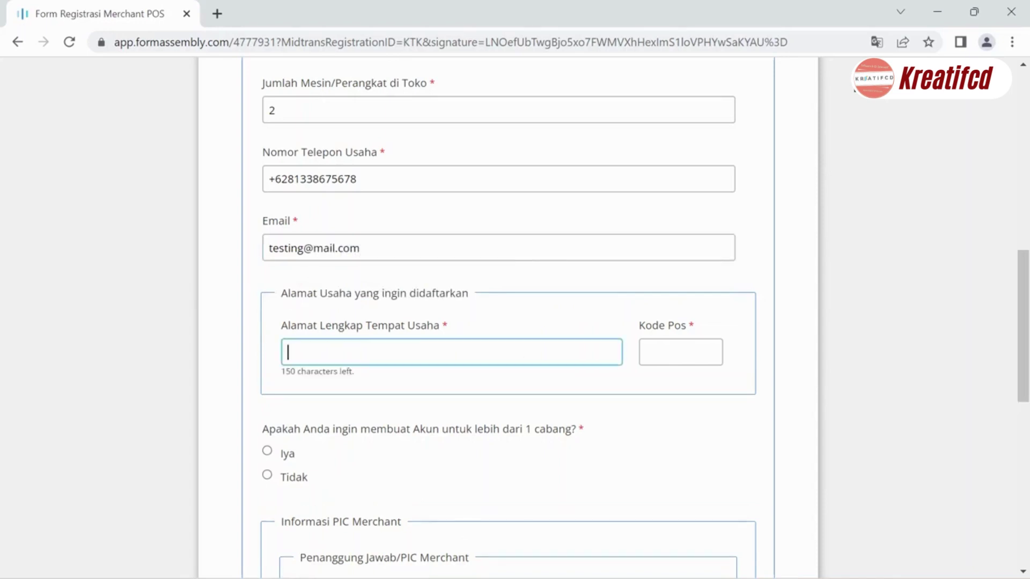
key("Tab")
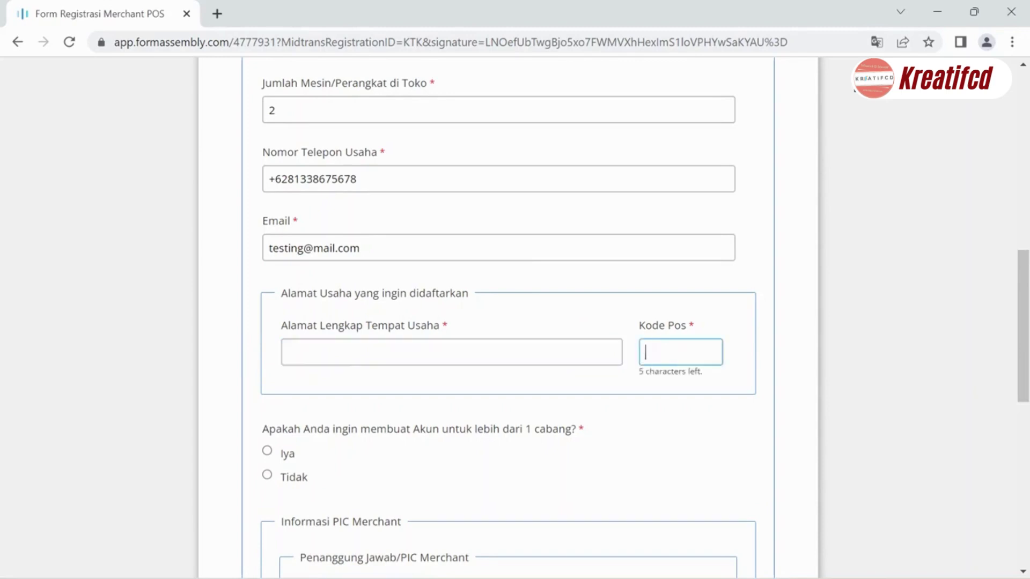
key("shift+Tab")
type("jalan raya alamat")
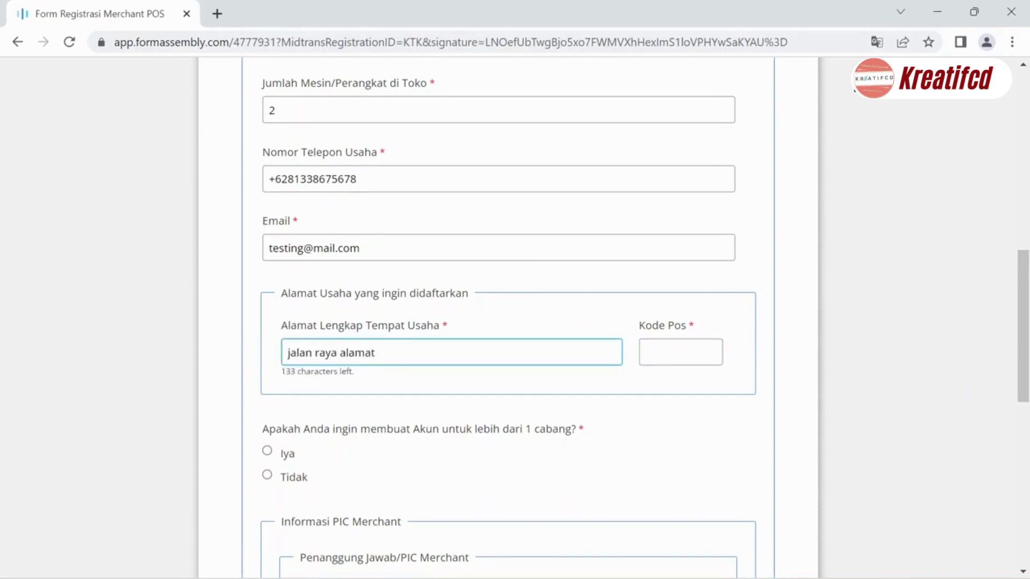
key("Tab")
type("11111")
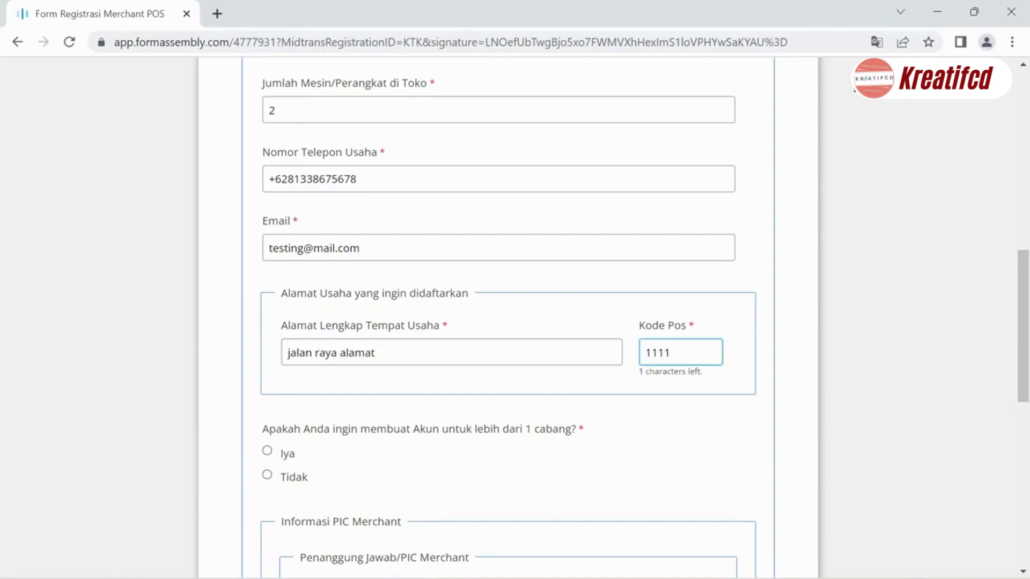
left_click(635, 391)
scroll(635, 391, "down", 1)
scroll(635, 391, "down", 1)
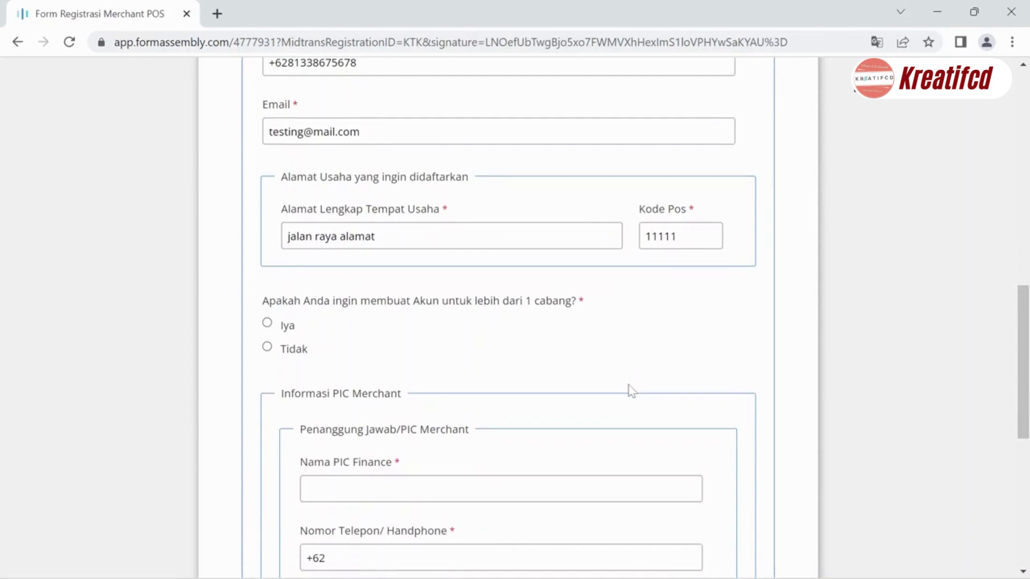
- Answer yes to multiple branches and step through the outlet name, e-mail, phone and address fields
left_click(273, 325)
scroll(291, 313, "down", 2)
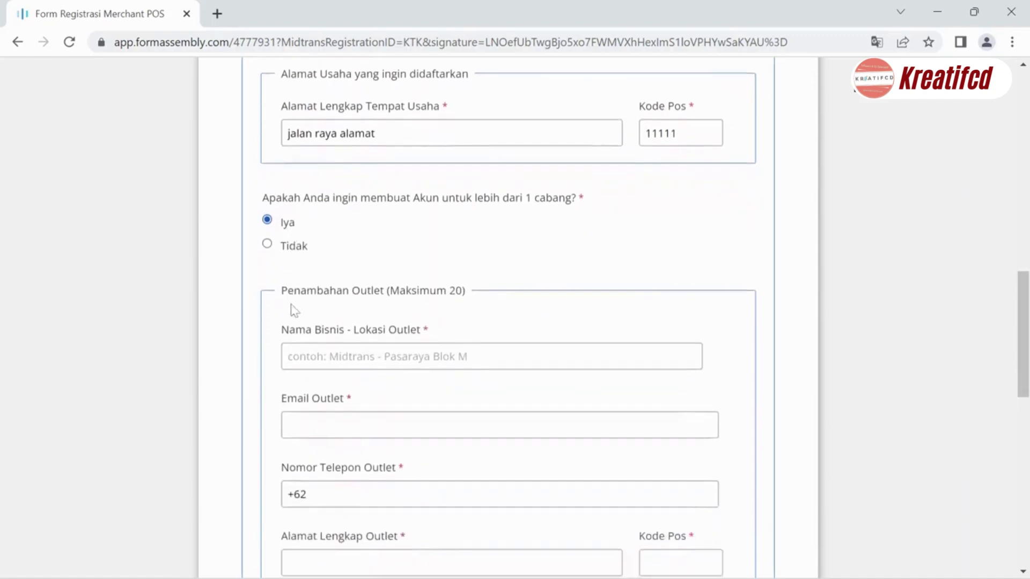
scroll(294, 311, "down", 1)
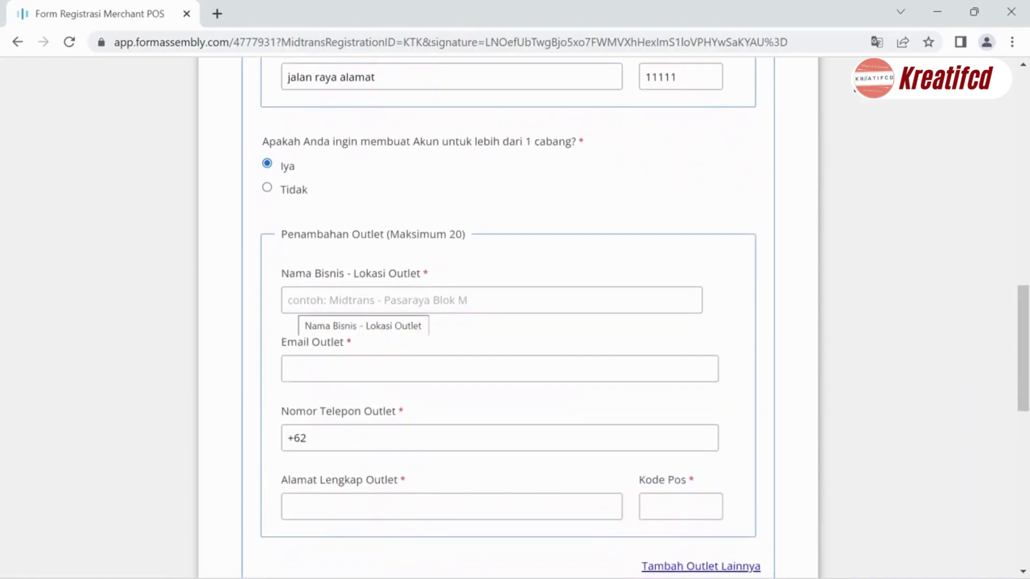
left_click(294, 308)
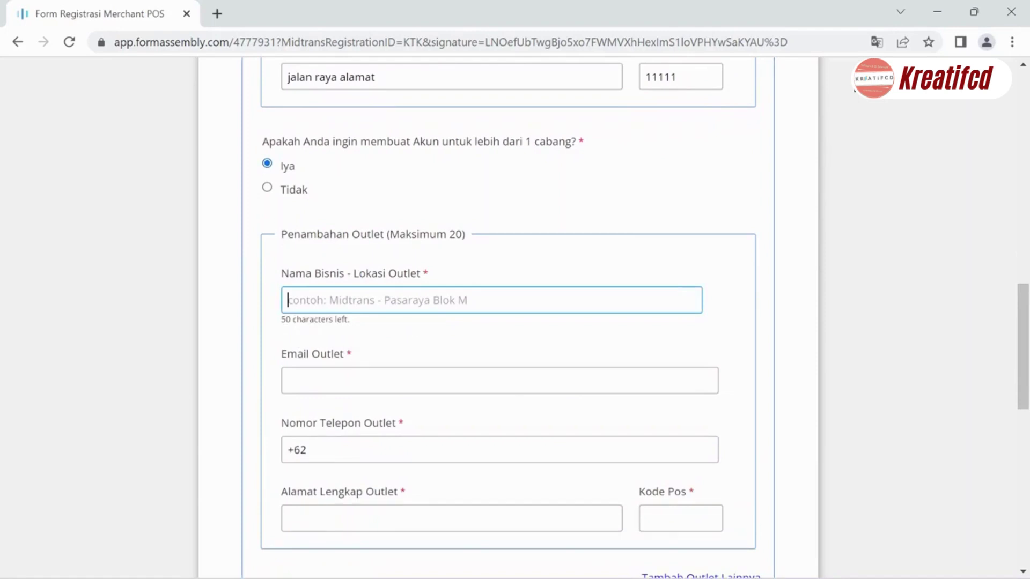
key("Tab")
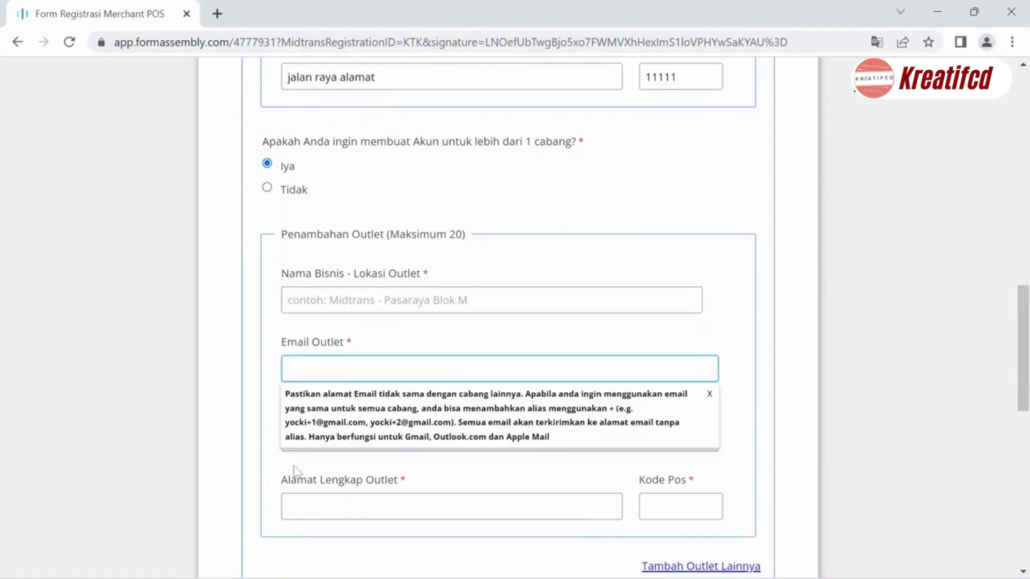
key("Tab")
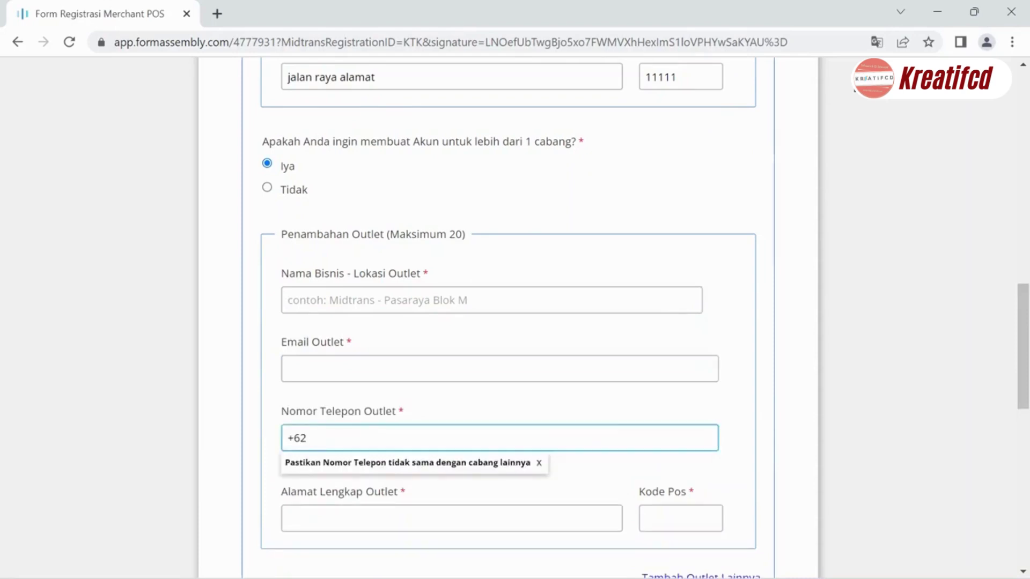
key("Tab")
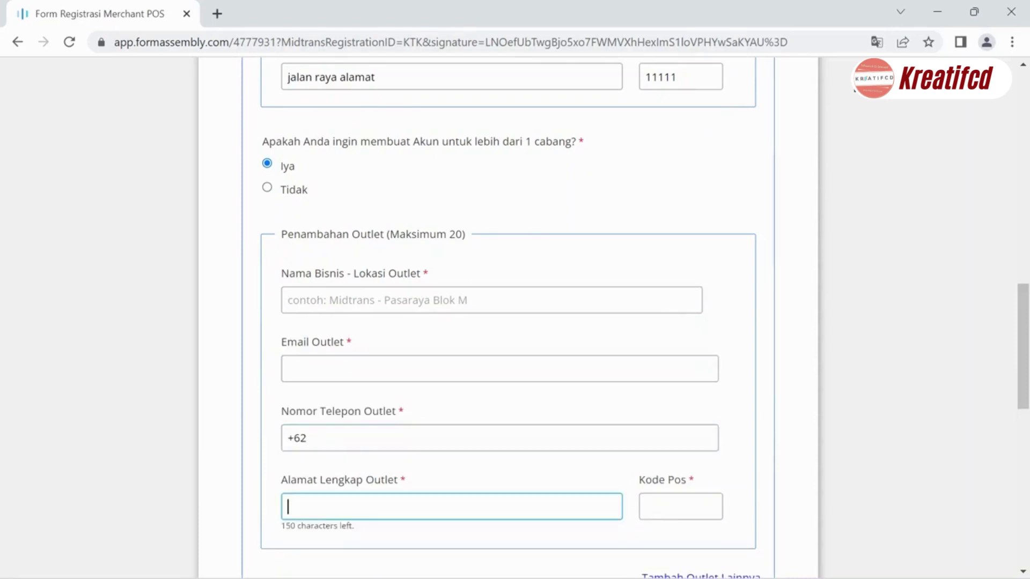
key("Tab")
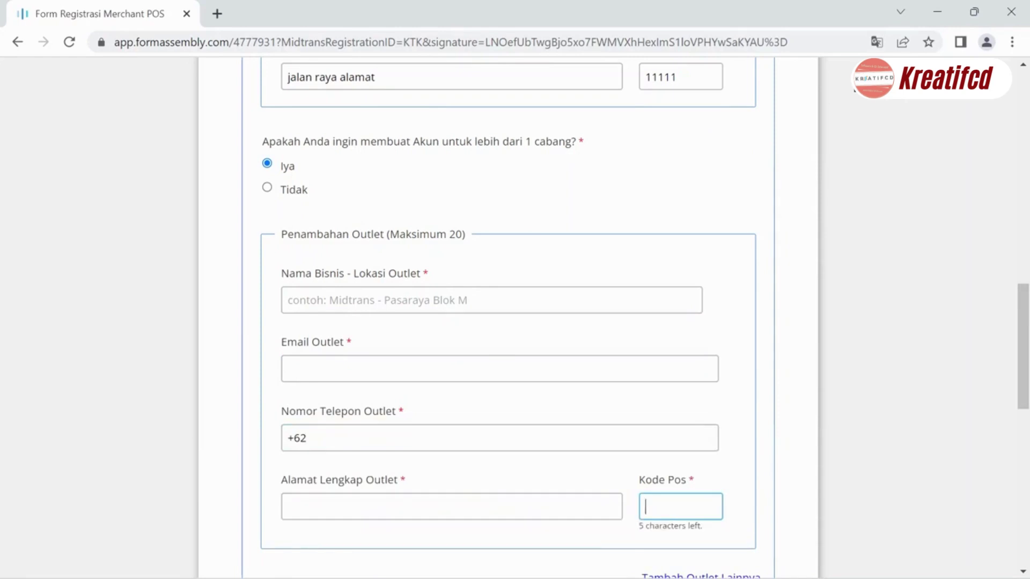
- Add a second Penambahan Outlet section with Tambah Outlet Lainnya
scroll(653, 512, "down", 3)
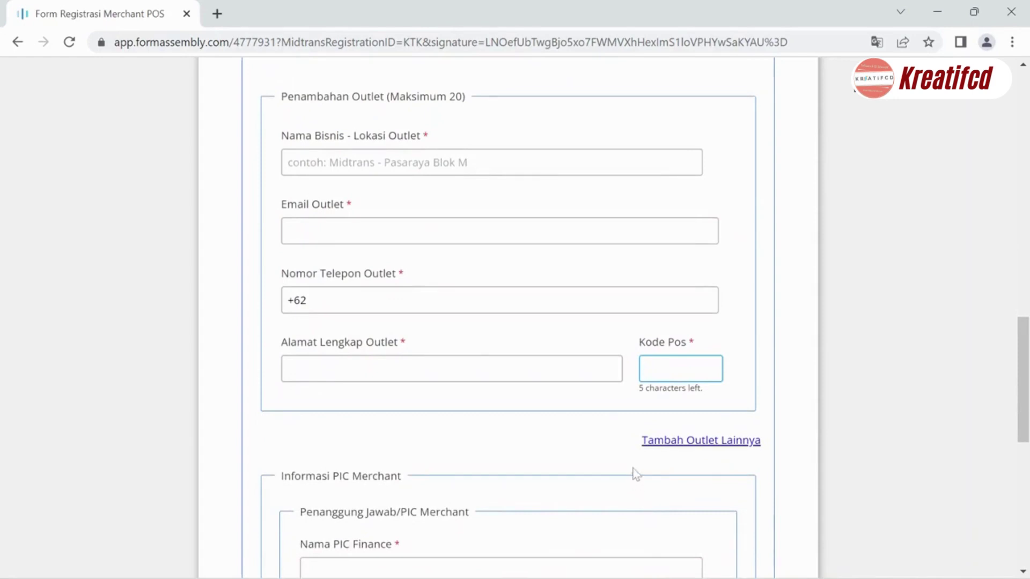
left_click(697, 445)
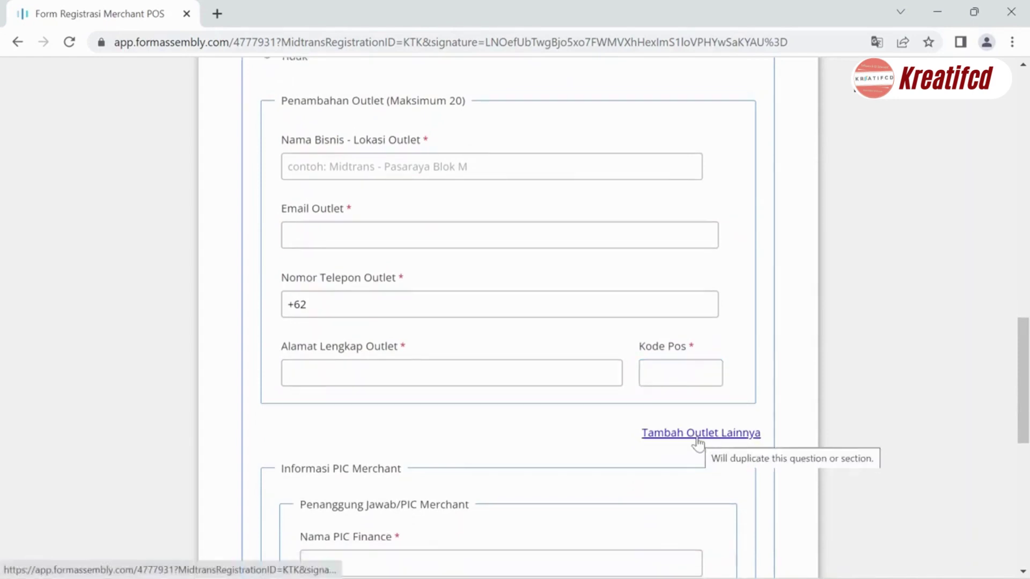
left_click(696, 444)
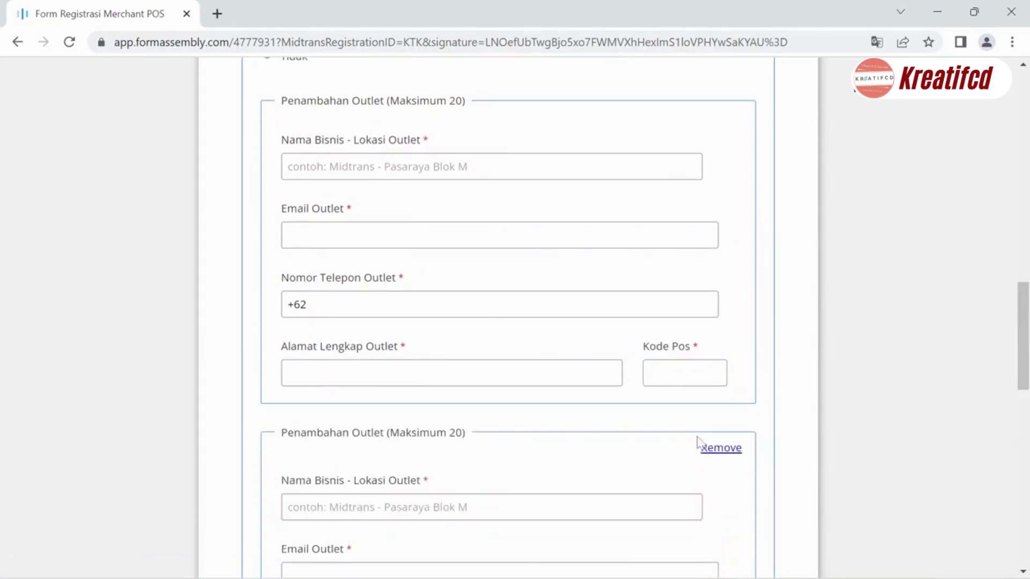
scroll(698, 443, "down", 4)
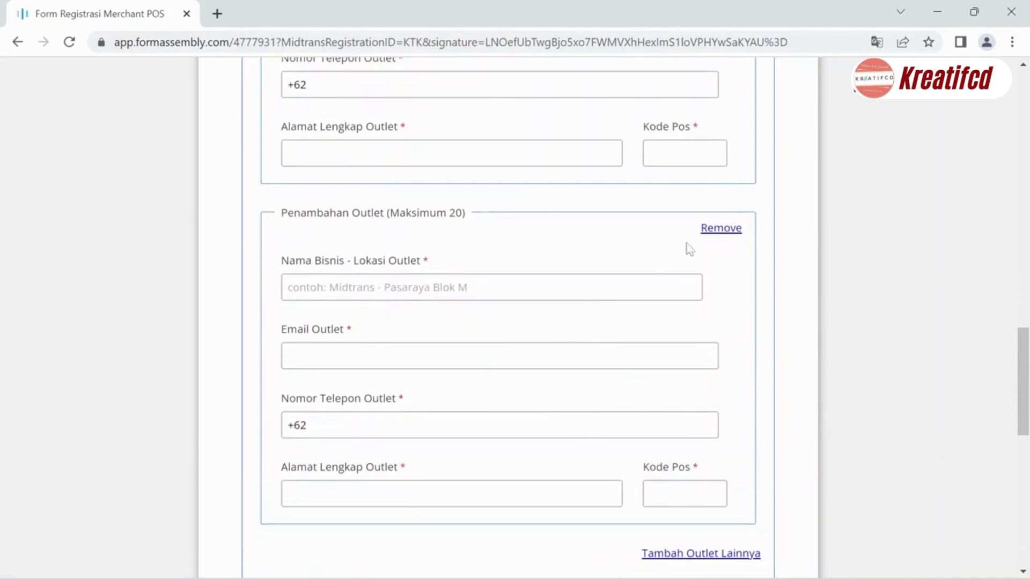
- Remove the extra outlet section and answer Tidak to the multi-branch question
left_click(720, 232)
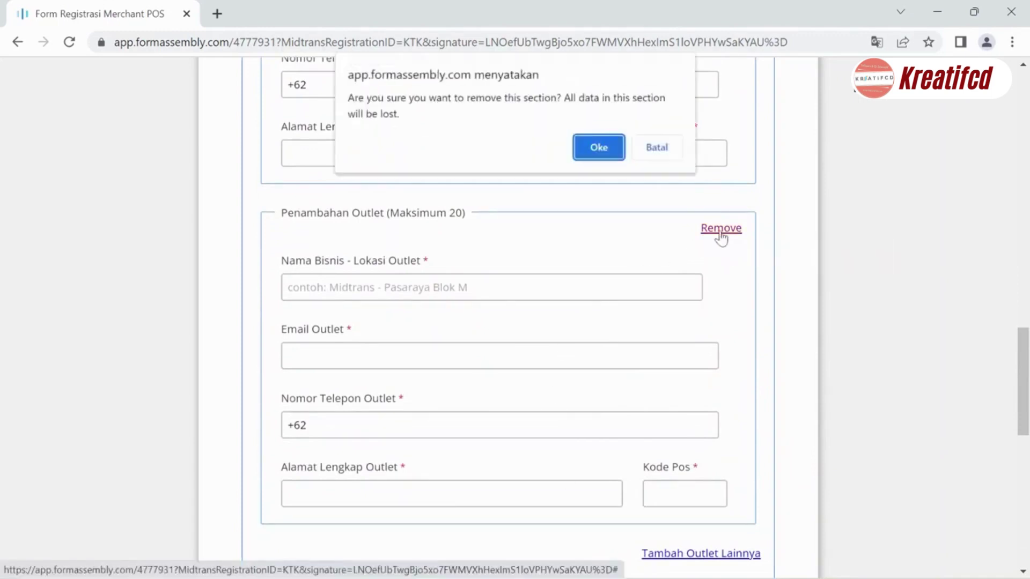
key("Return")
scroll(720, 231, "up", 3)
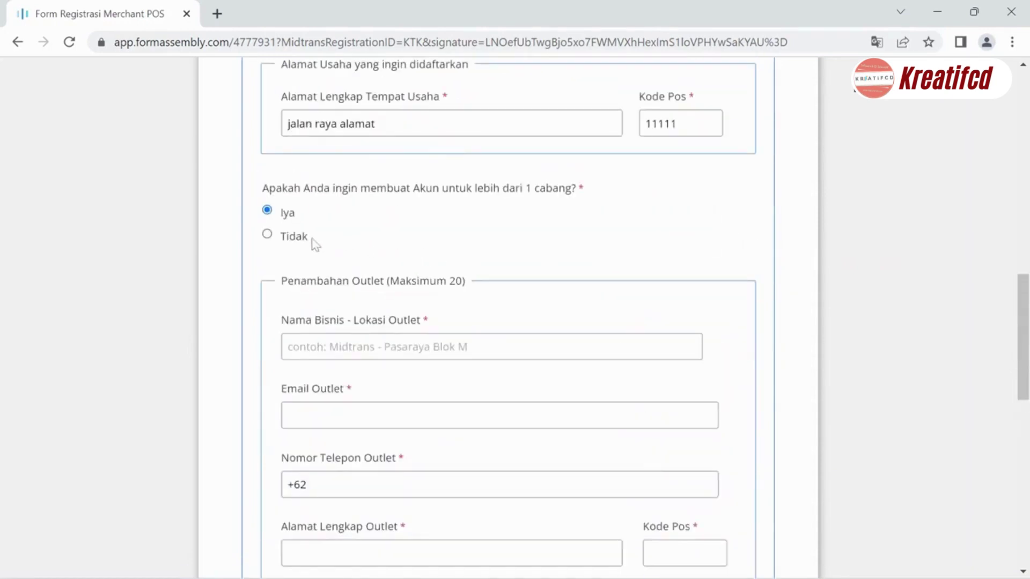
left_click(295, 237)
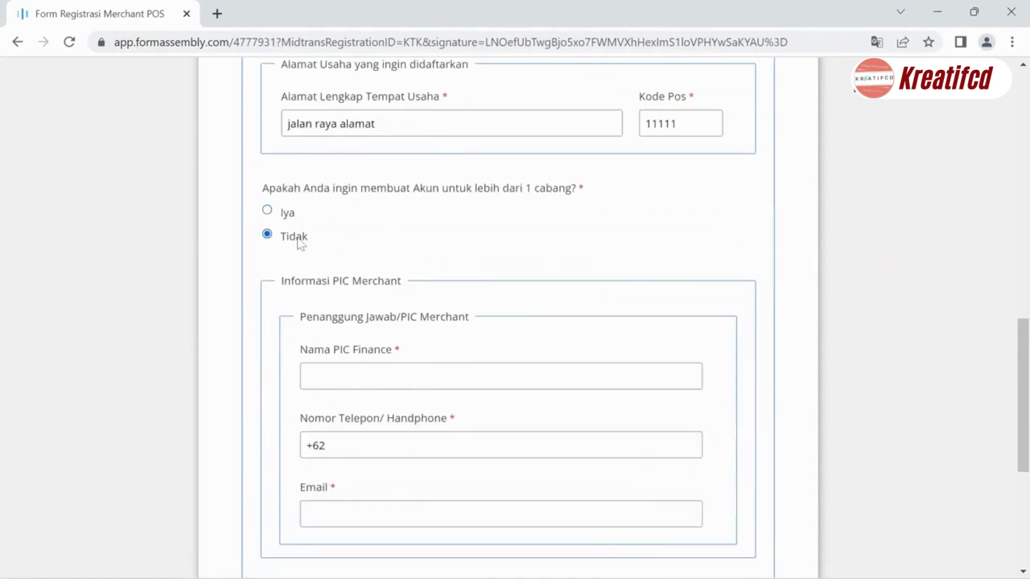
scroll(299, 242, "down", 2)
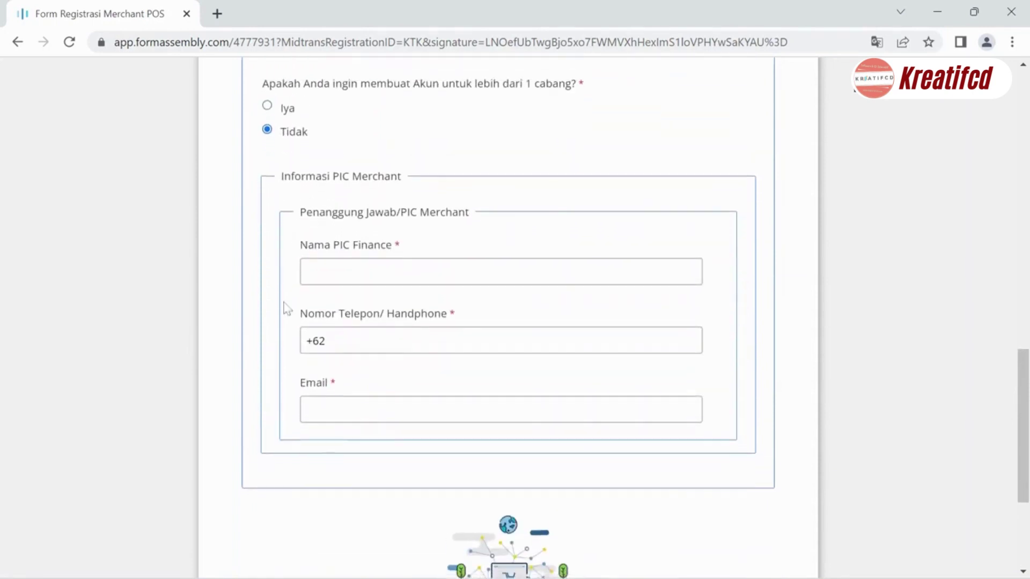
scroll(287, 309, "down", 1)
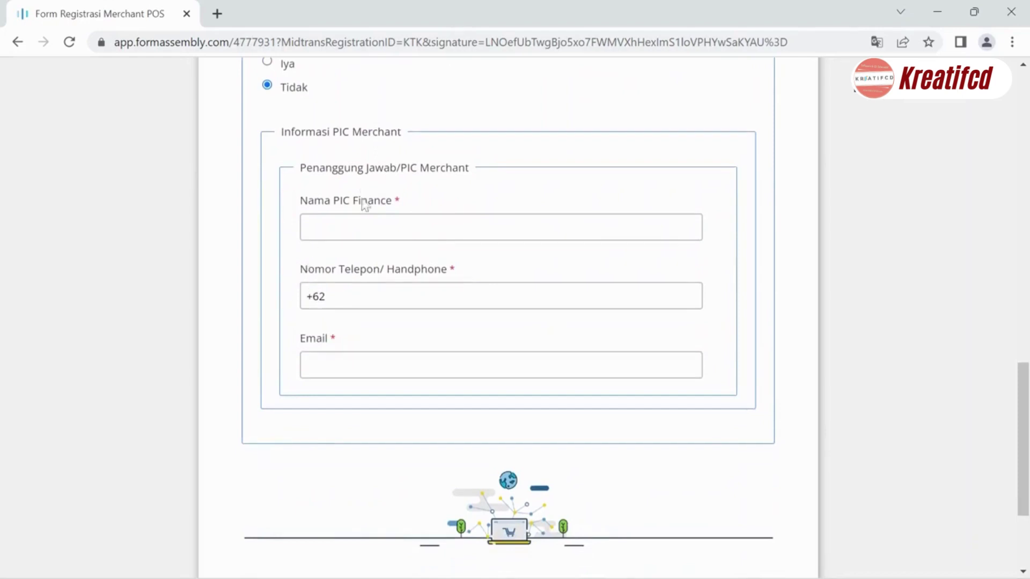
- Fill in the PIC Finance contact's name, phone number and e-mail address
left_click(361, 230)
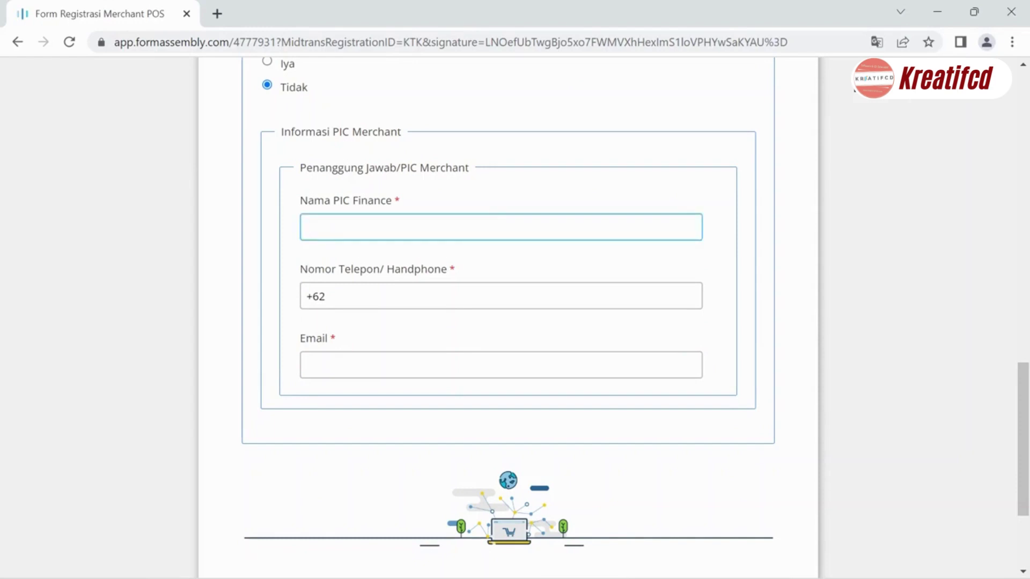
left_click(325, 296)
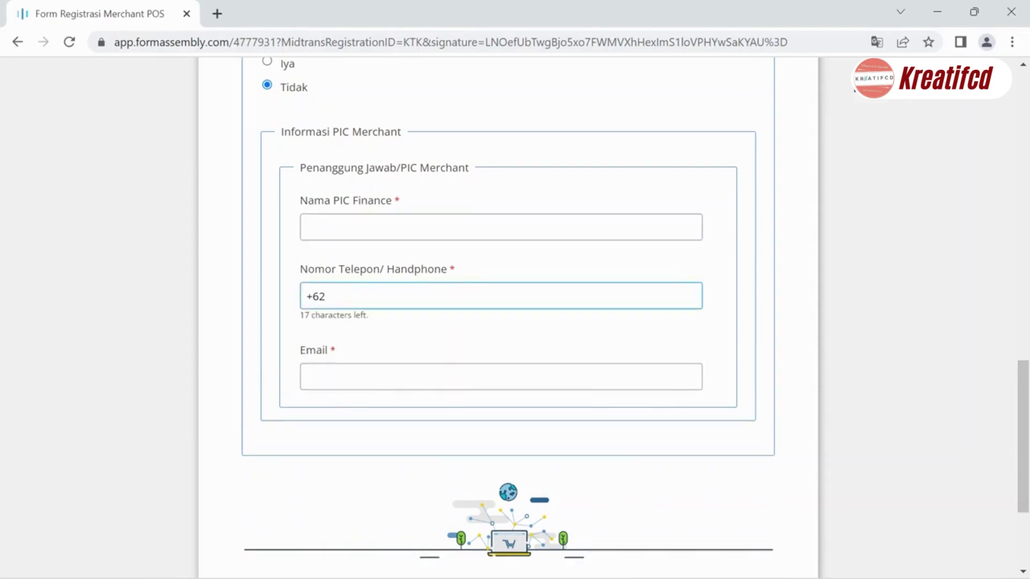
left_click(385, 370)
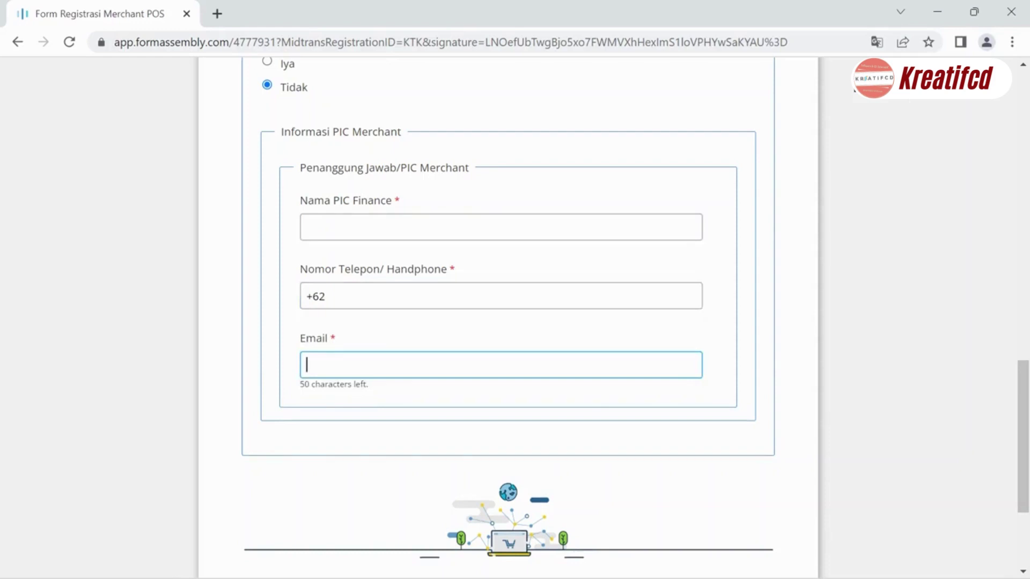
left_click(393, 420)
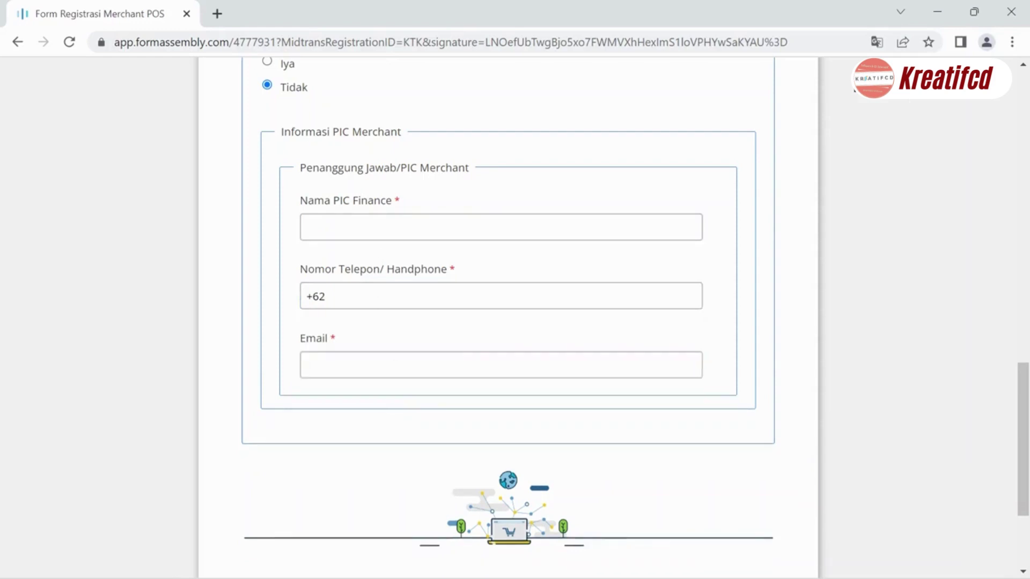
left_click(317, 227)
type("abc")
key("Tab")
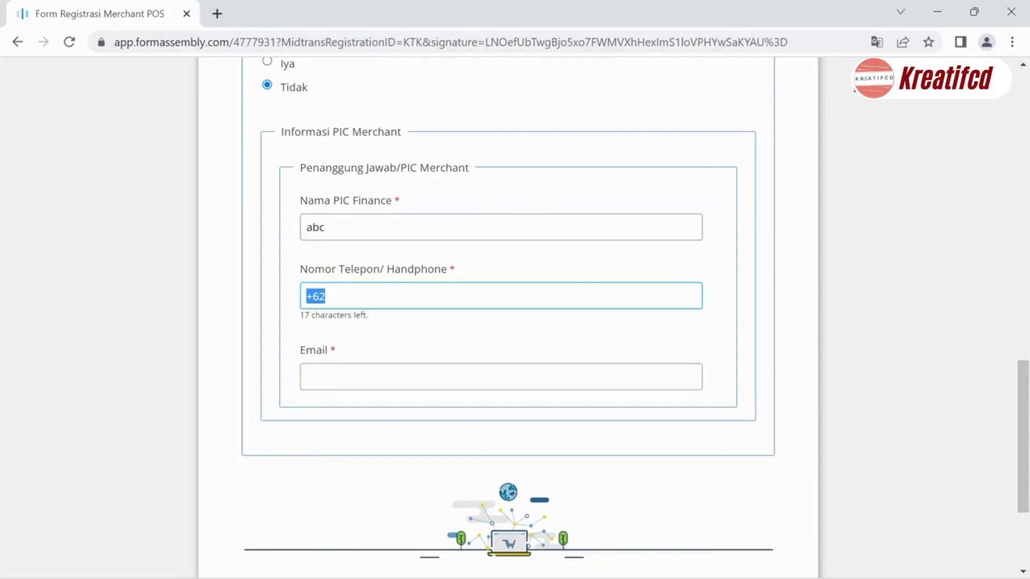
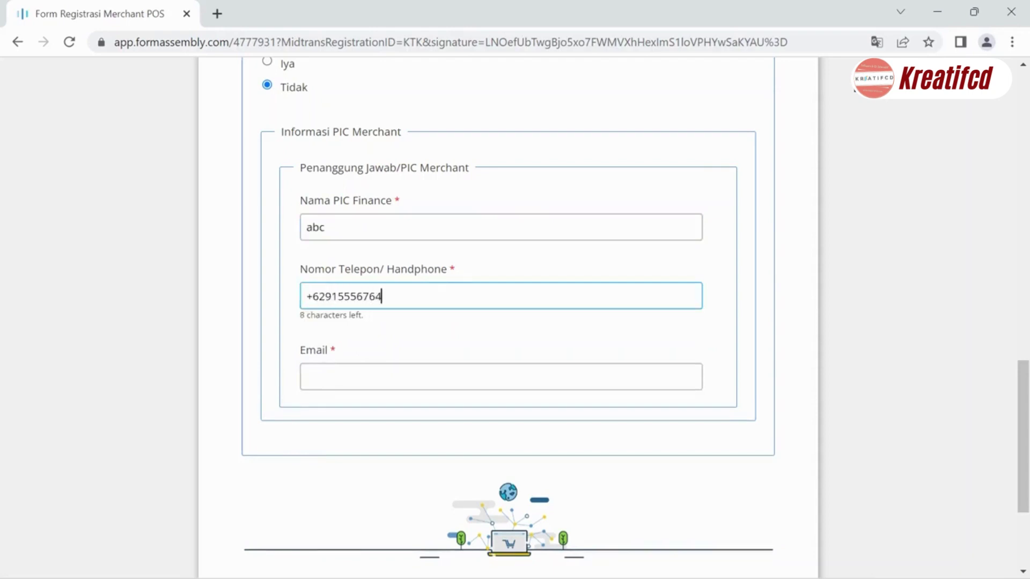
key("Tab")
type("a")
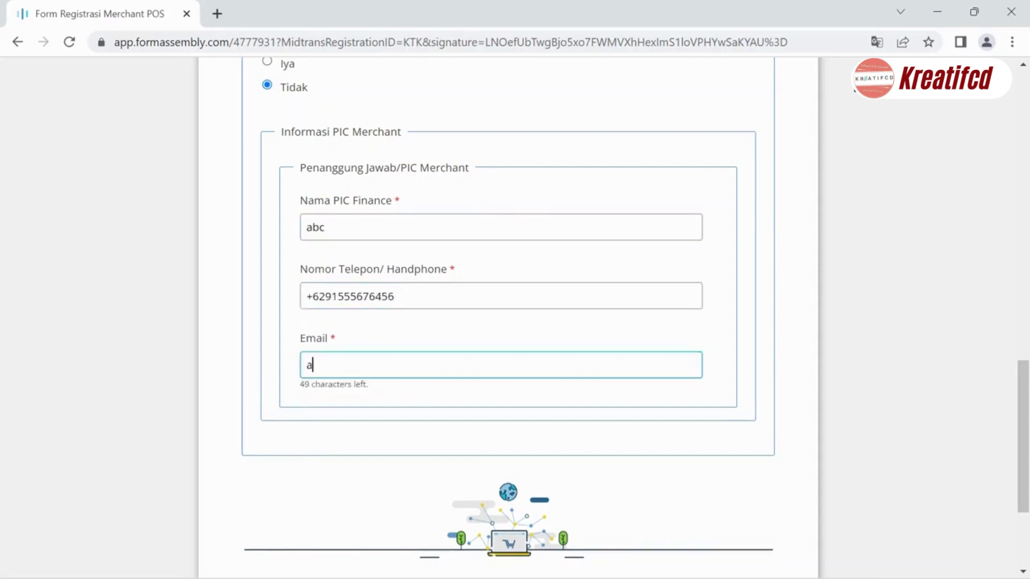
type("bc@mail.com")
left_click(359, 396)
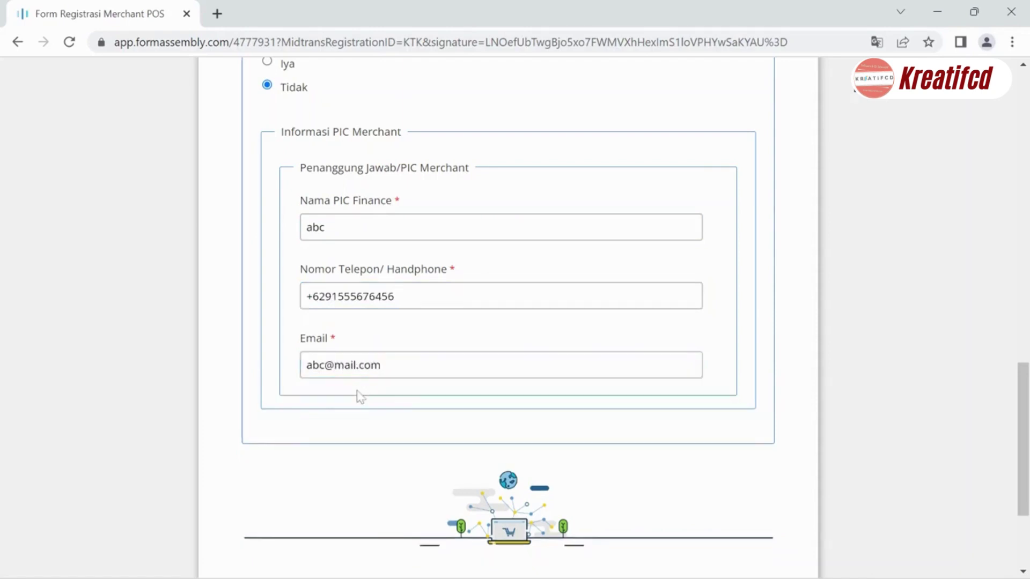
scroll(359, 397, "down", 2)
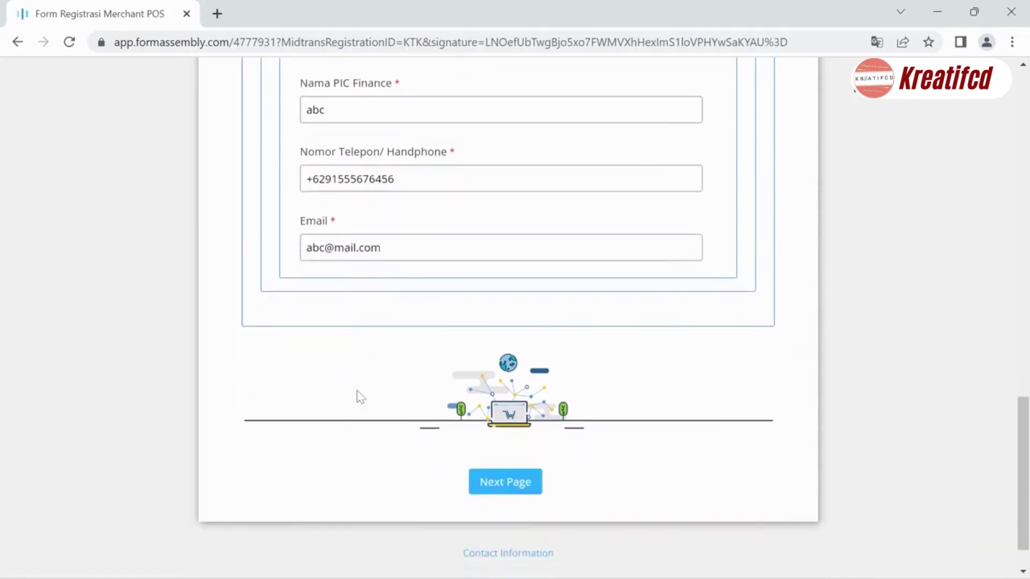
- Advance to page 2, Upload Docs, showing the KTP Pemilik upload fields
left_click(507, 486)
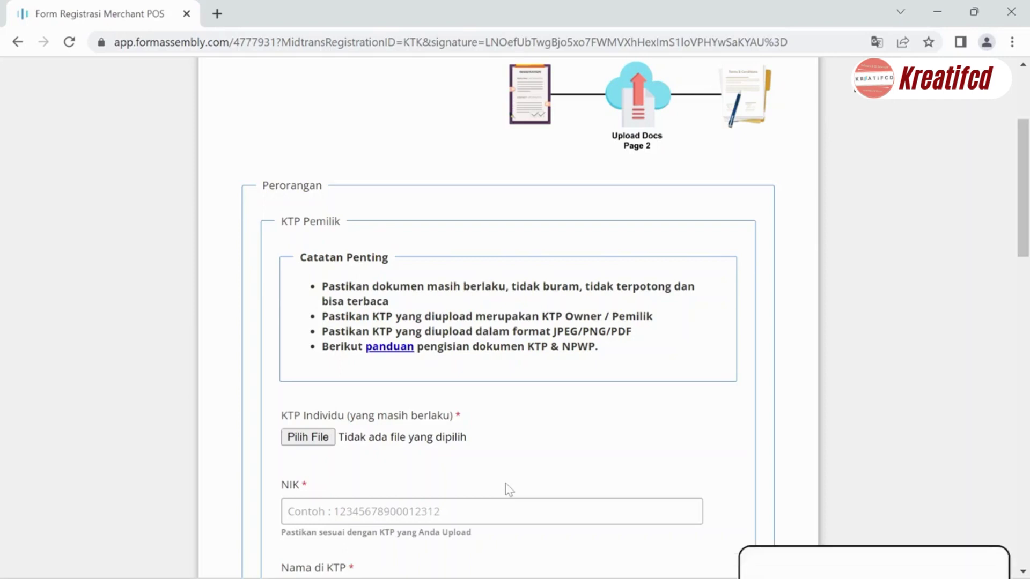
scroll(509, 490, "down", 2)
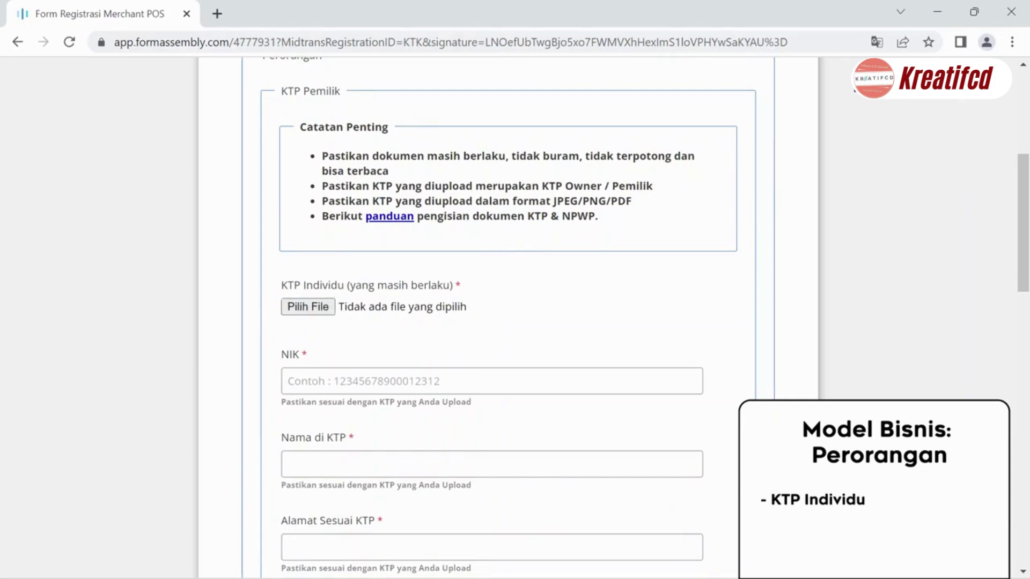
left_click_drag(321, 156, 605, 219)
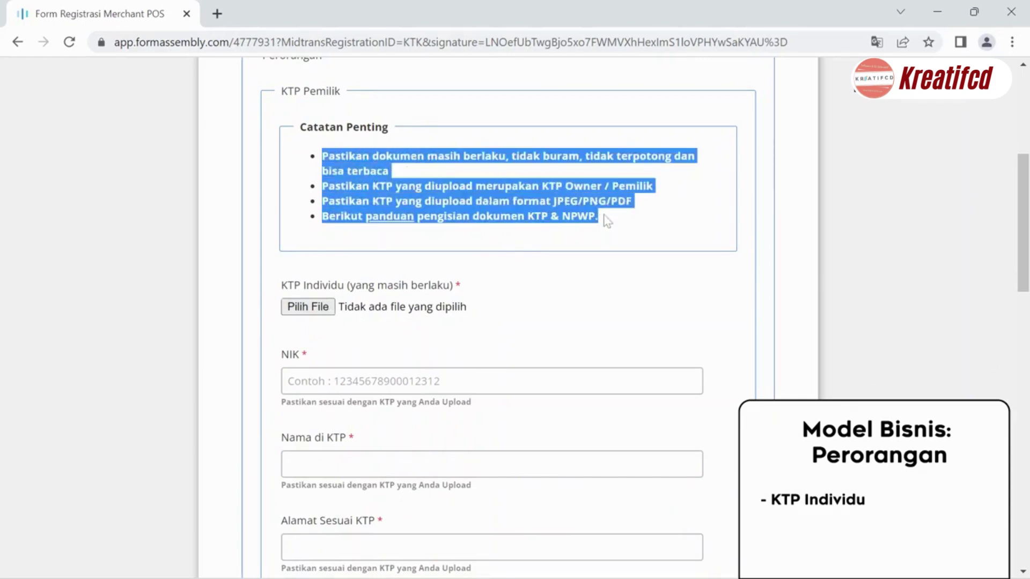
left_click(607, 221)
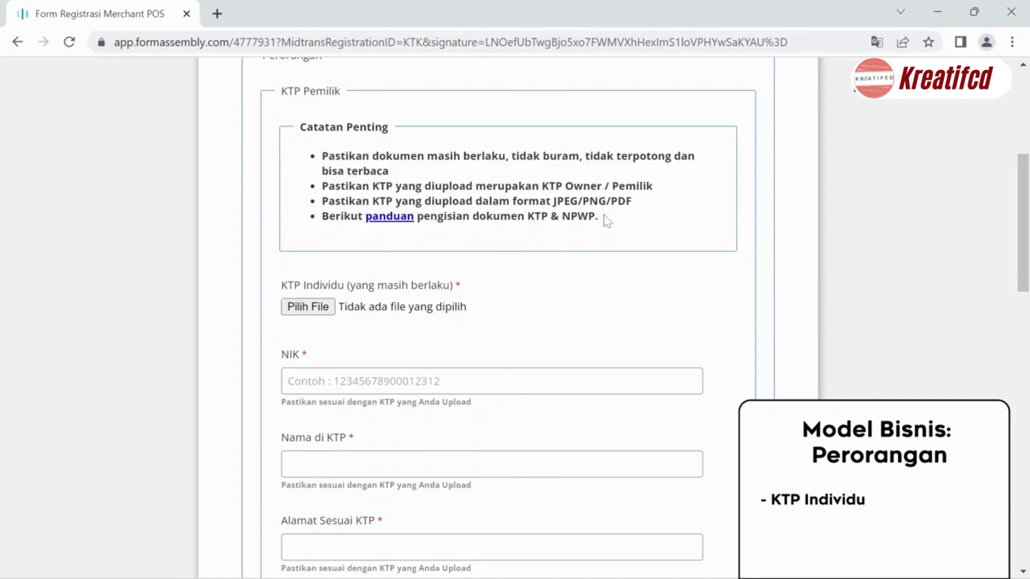
scroll(607, 221, "down", 2)
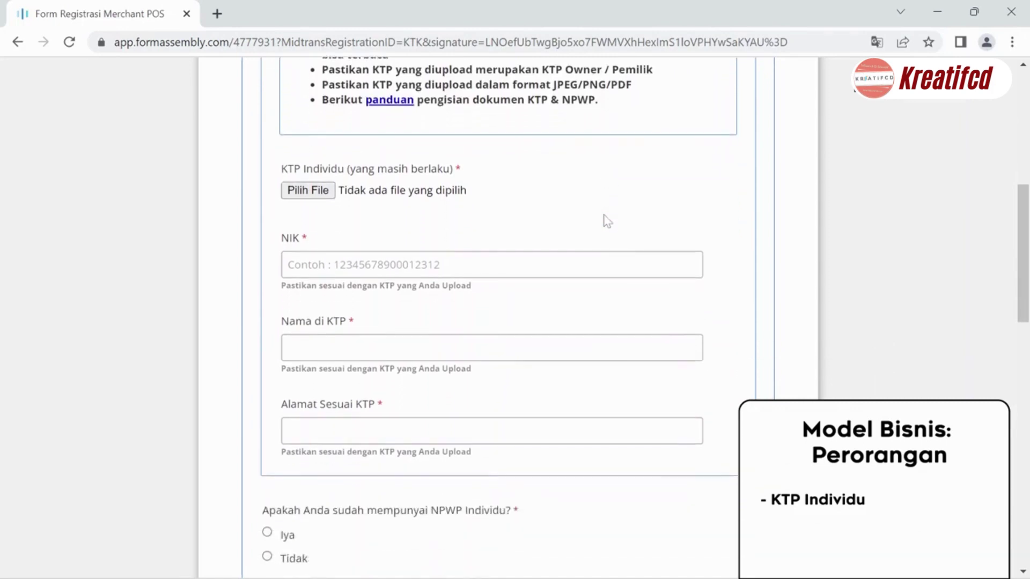
key("Tab")
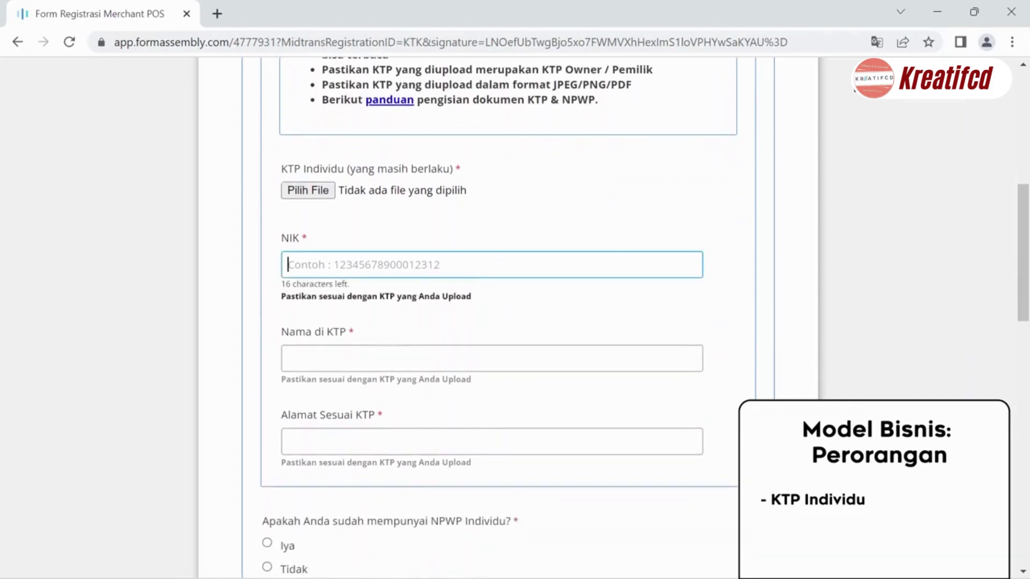
key("Tab")
key("Tab")
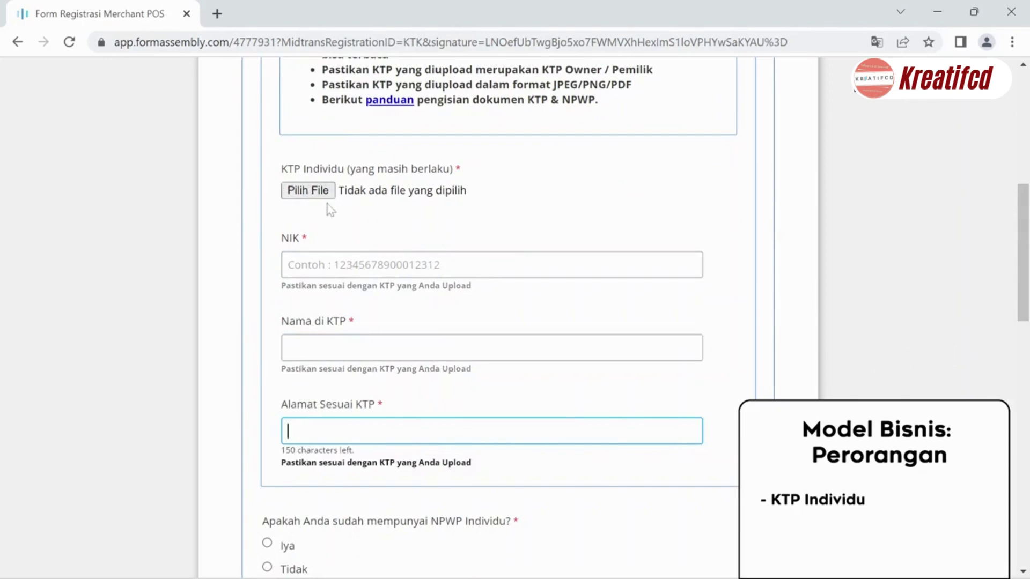
left_click(343, 210)
scroll(375, 188, "down", 5)
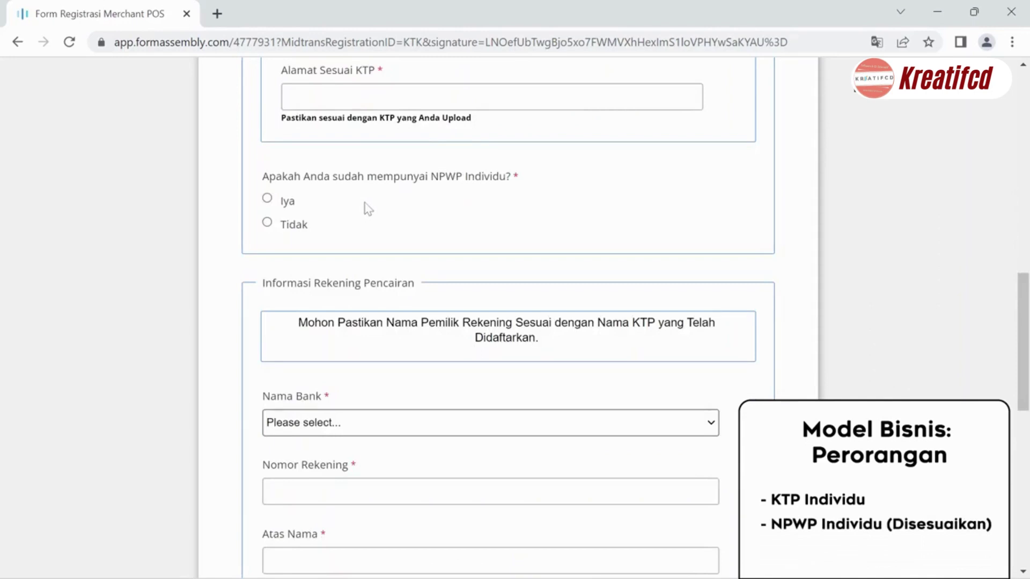
- Preview the NPWP fields with Iya, then answer Tidak to NPWP Individu
left_click(288, 202)
scroll(287, 203, "up", 5)
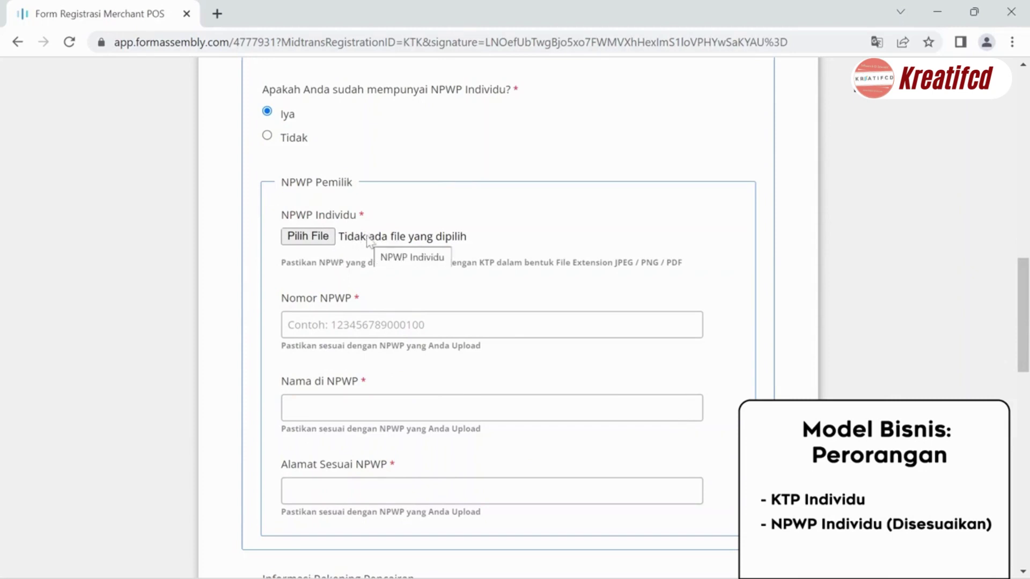
scroll(369, 239, "down", 1)
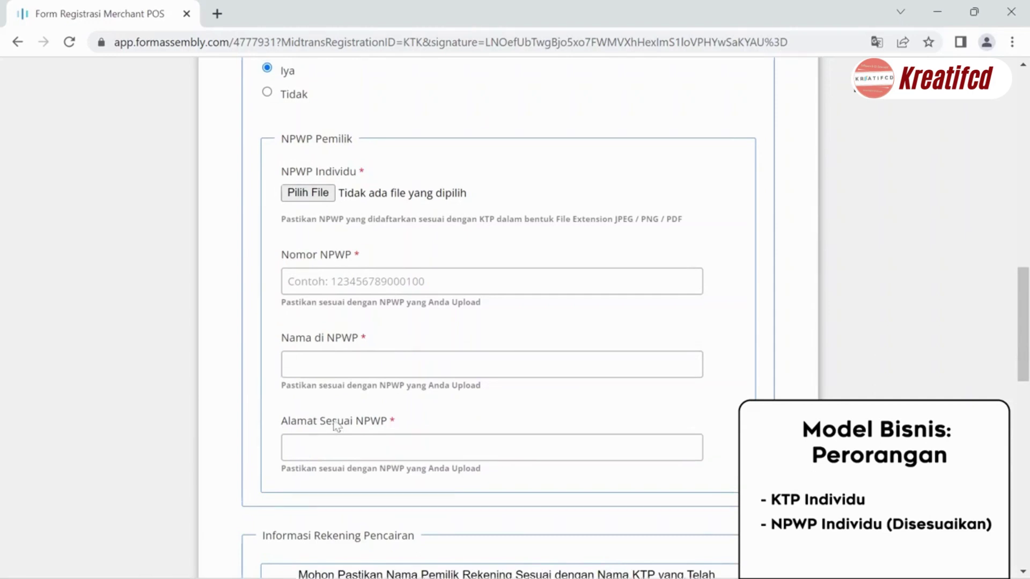
scroll(336, 425, "up", 2)
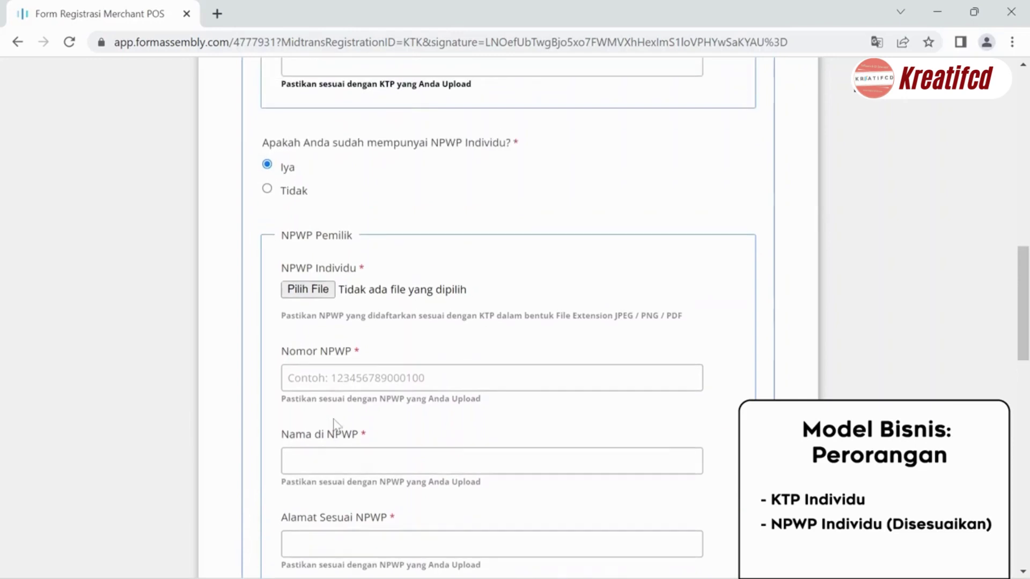
left_click(293, 199)
scroll(292, 198, "down", 1)
scroll(292, 200, "down", 1)
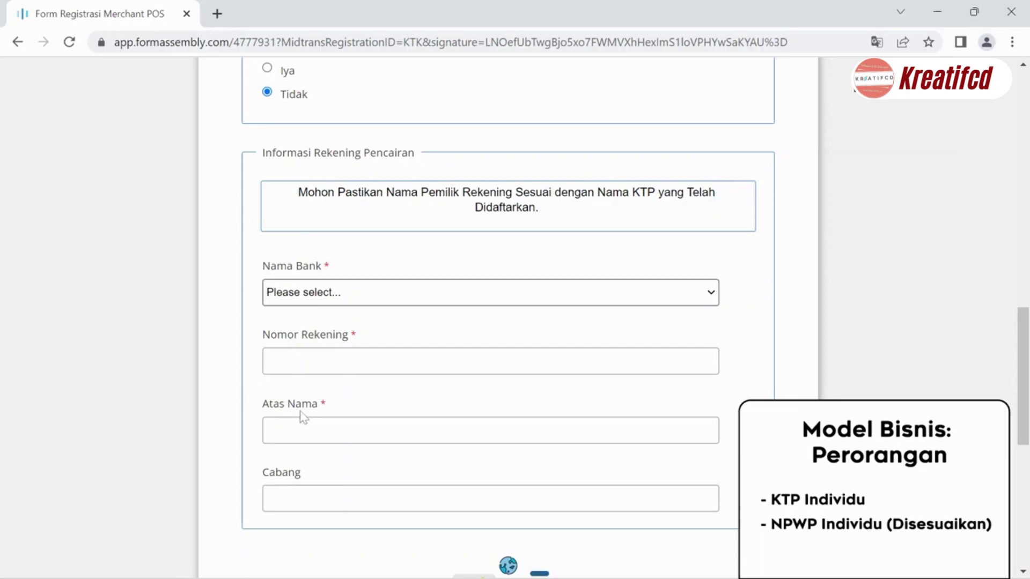
scroll(303, 417, "down", 3)
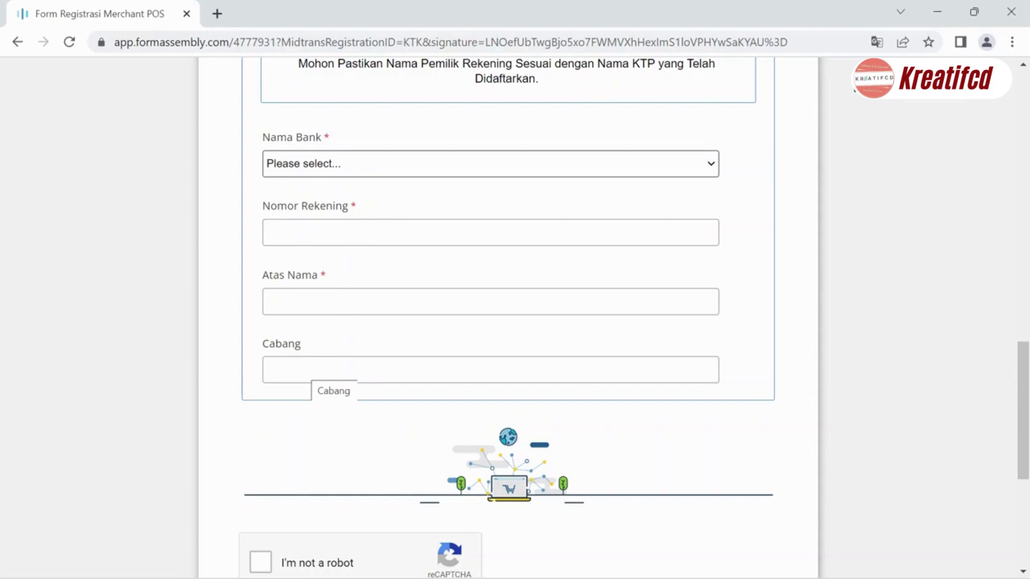
scroll(474, 512, "down", 4)
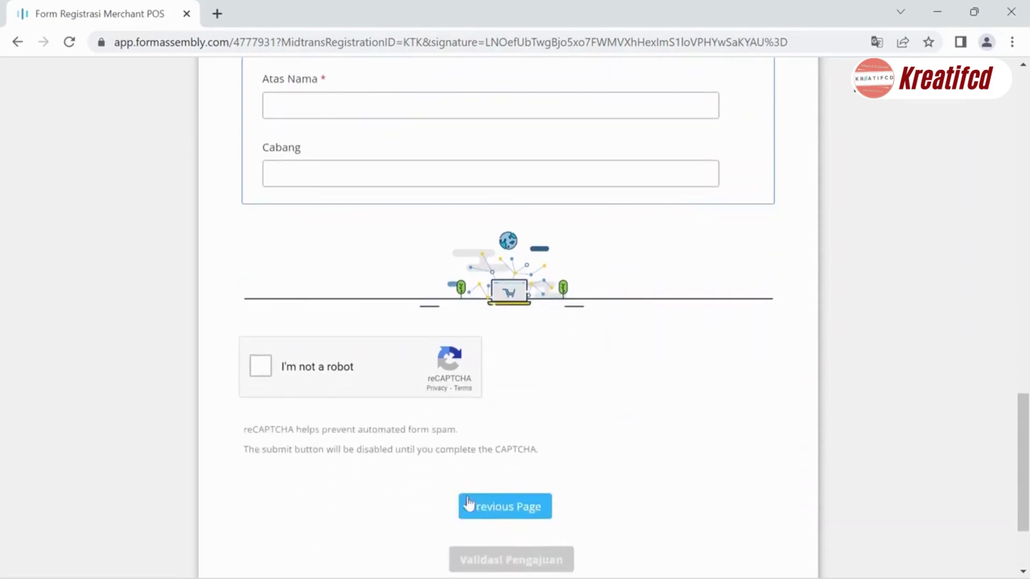
- Return to page 1 and change Model Bisnis from Perorangan to PT
left_click(474, 511)
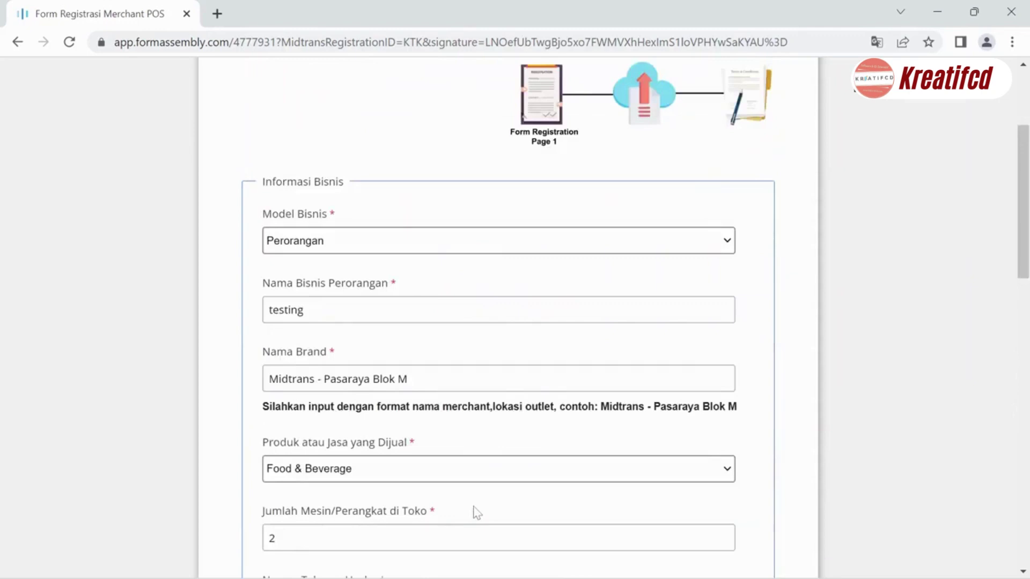
left_click(436, 252)
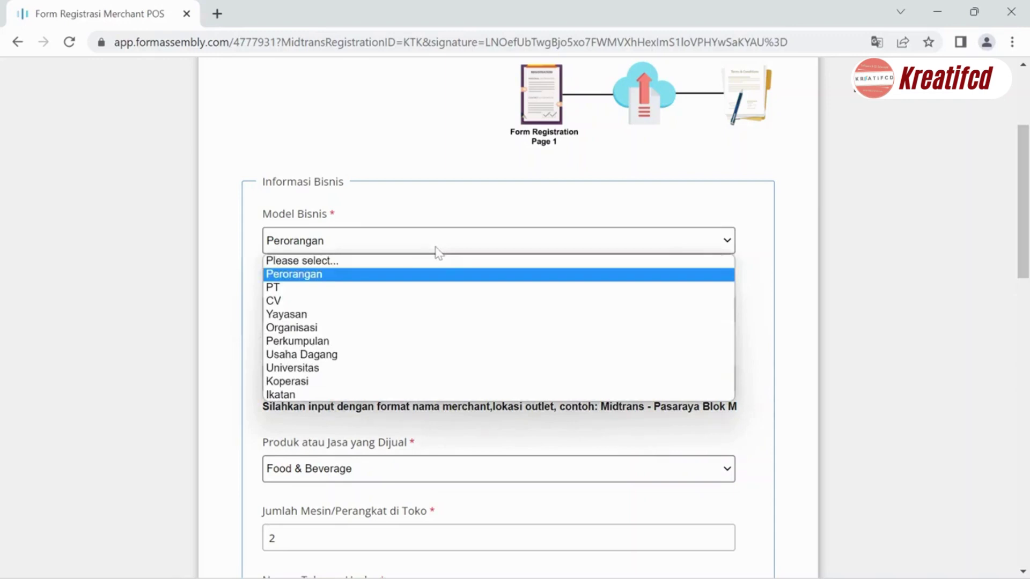
left_click(349, 290)
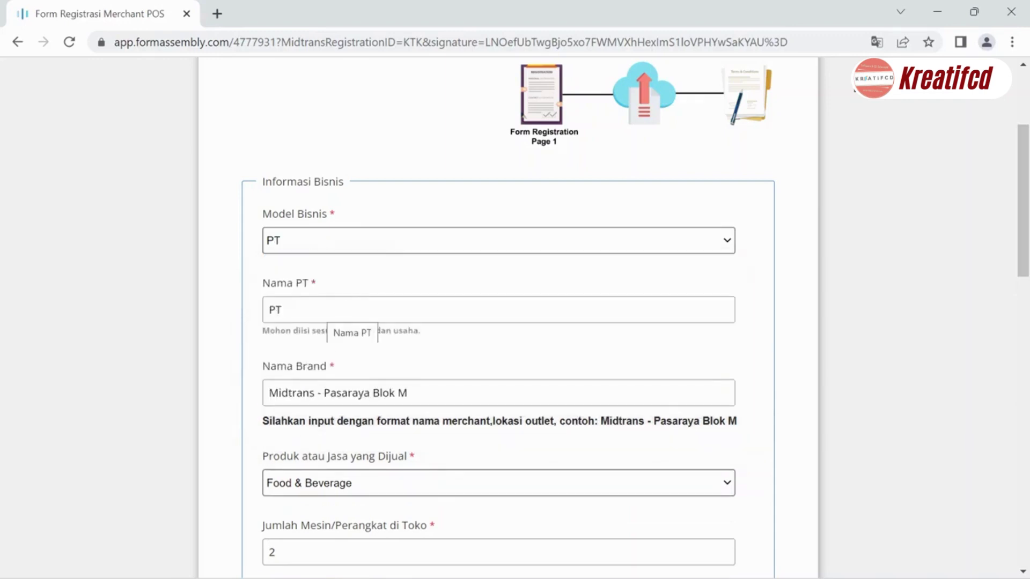
scroll(465, 429, "down", 15)
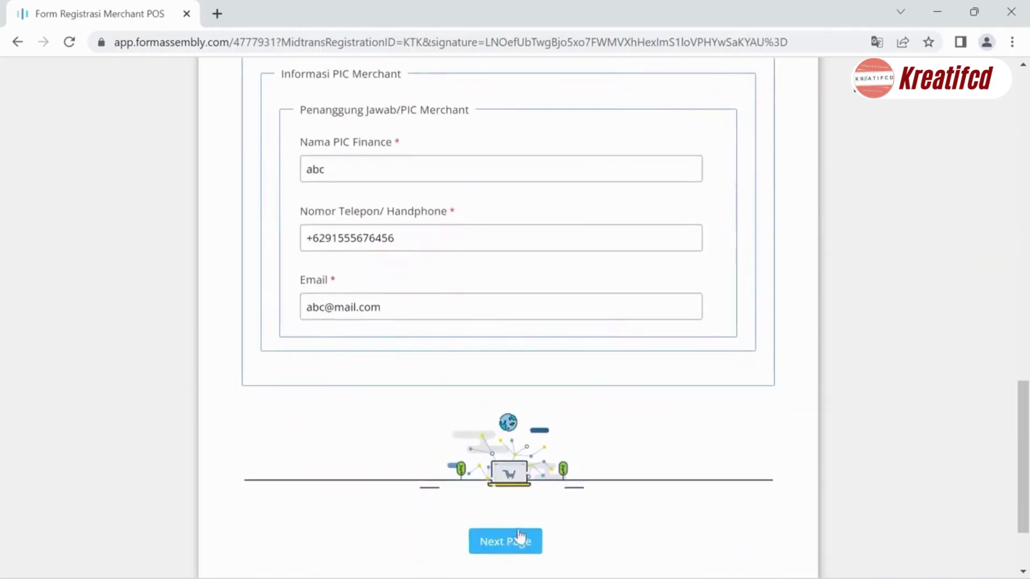
- Advance to the Upload Docs page and review the KTP Direktur and NPWP Badan Usaha upload sections
left_click(519, 543)
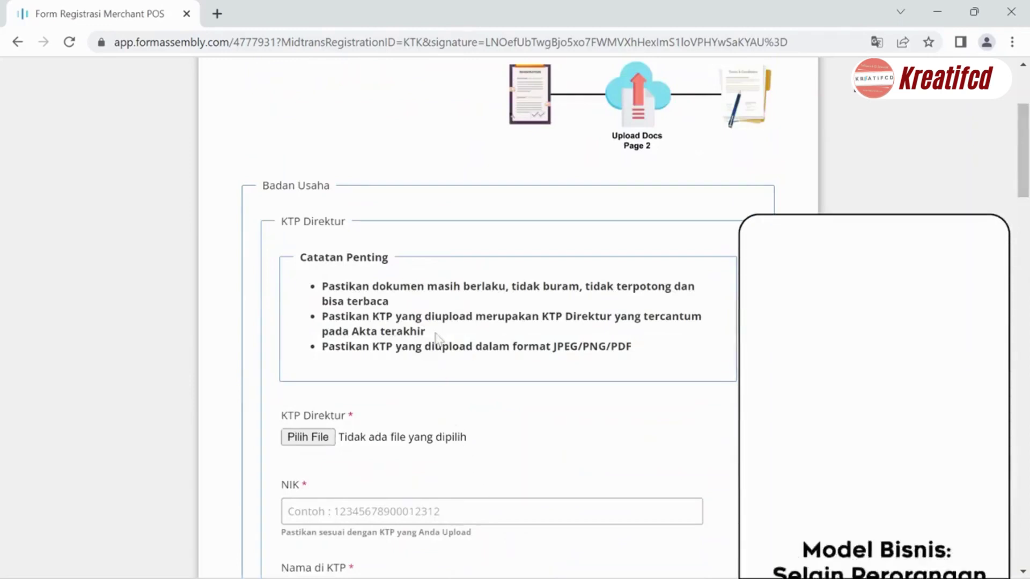
scroll(438, 337, "down", 2)
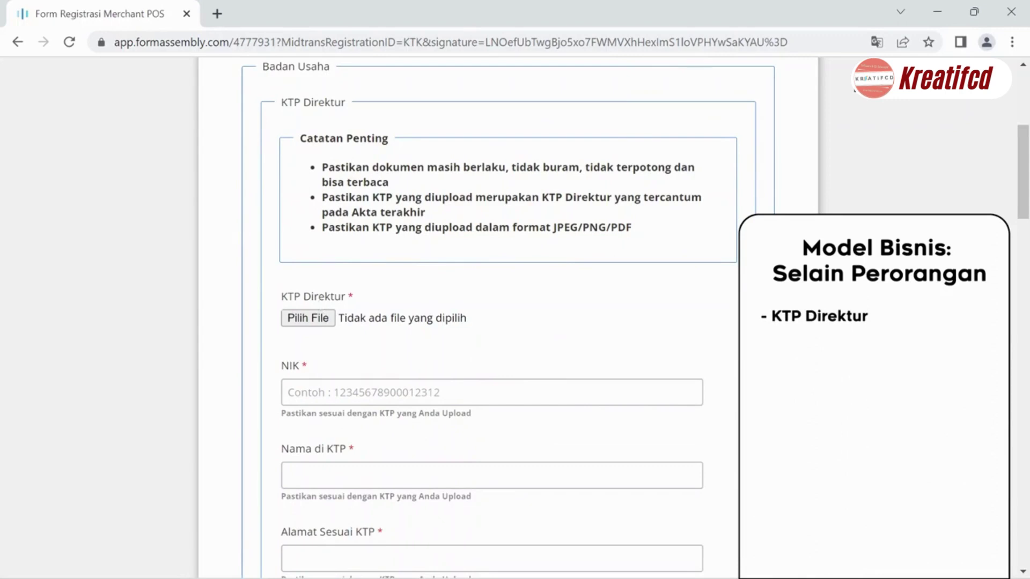
left_click_drag(322, 167, 656, 247)
left_click(656, 247)
scroll(656, 247, "down", 3)
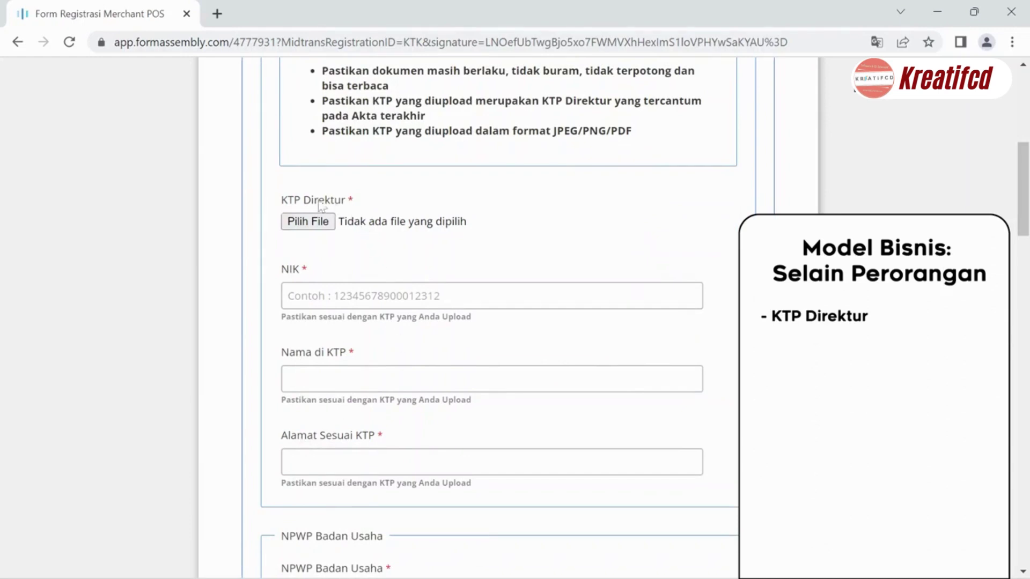
scroll(322, 228, "down", 5)
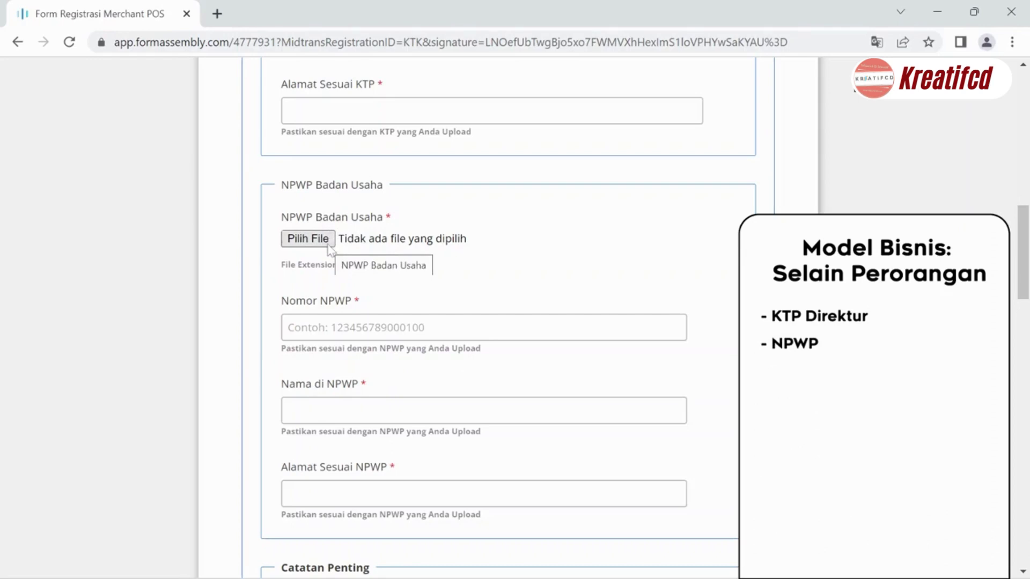
left_click(308, 239)
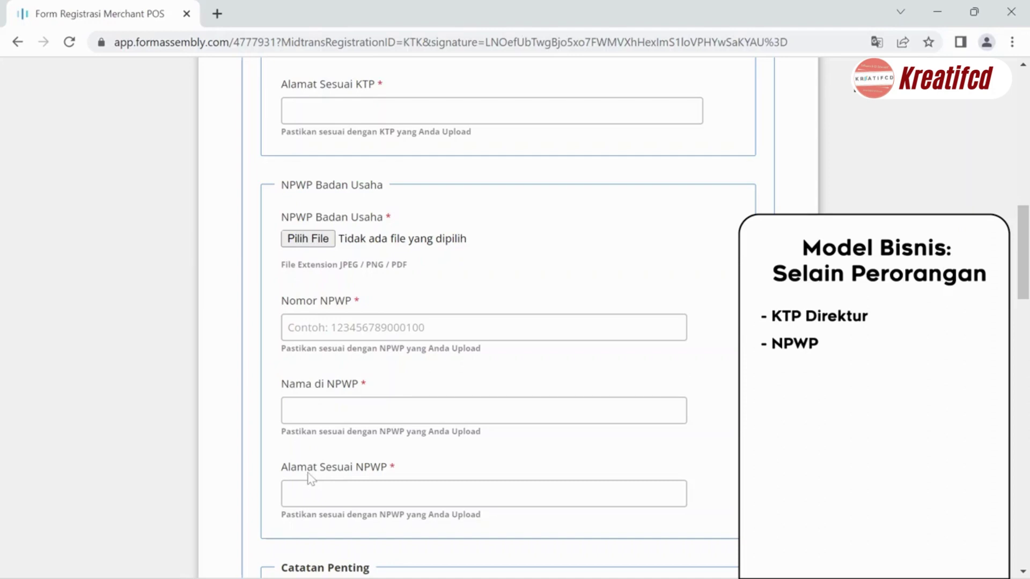
scroll(309, 477, "down", 9)
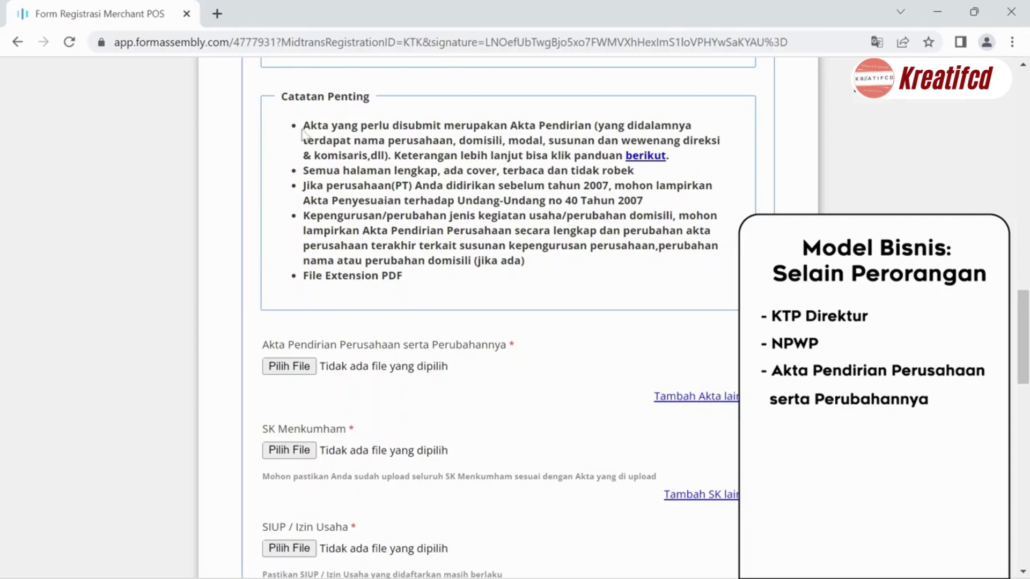
left_click_drag(304, 126, 417, 275)
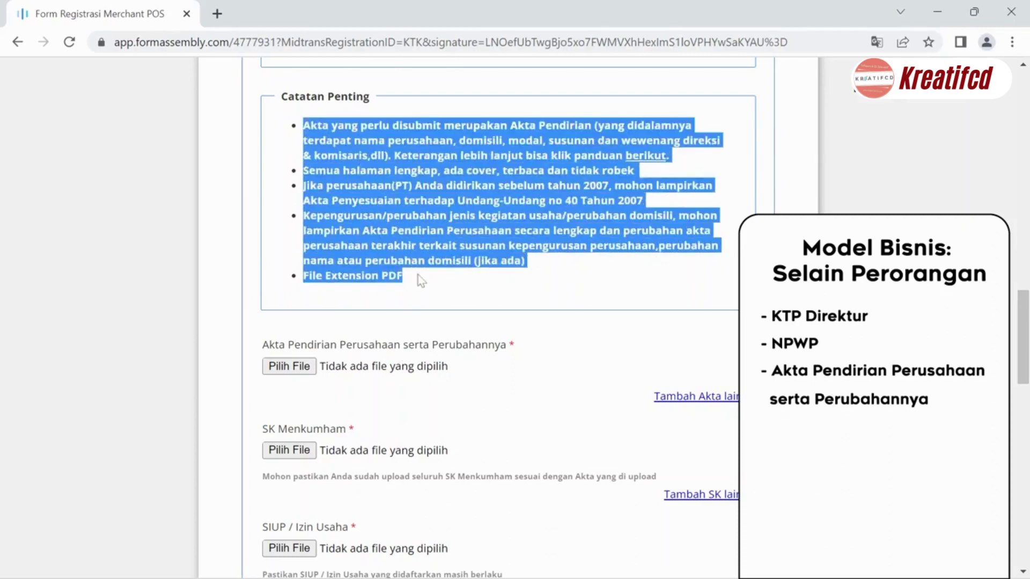
left_click(418, 274)
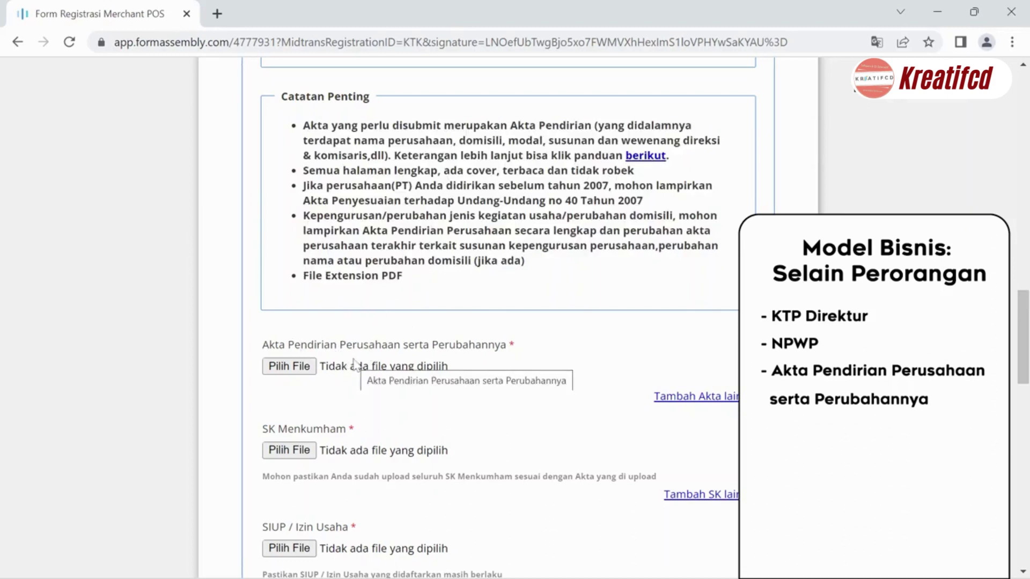
scroll(354, 365, "down", 3)
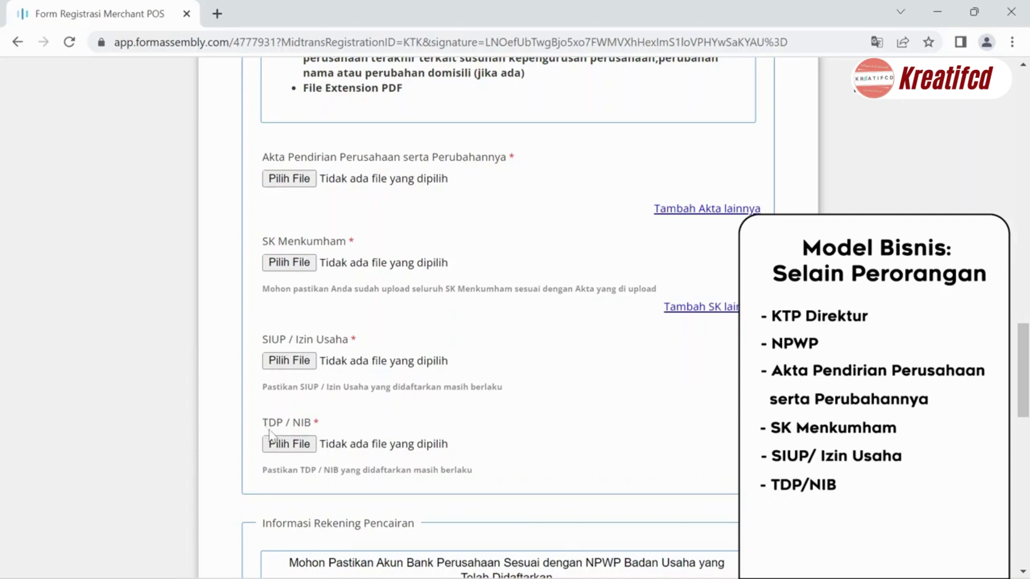
scroll(270, 435, "down", 7)
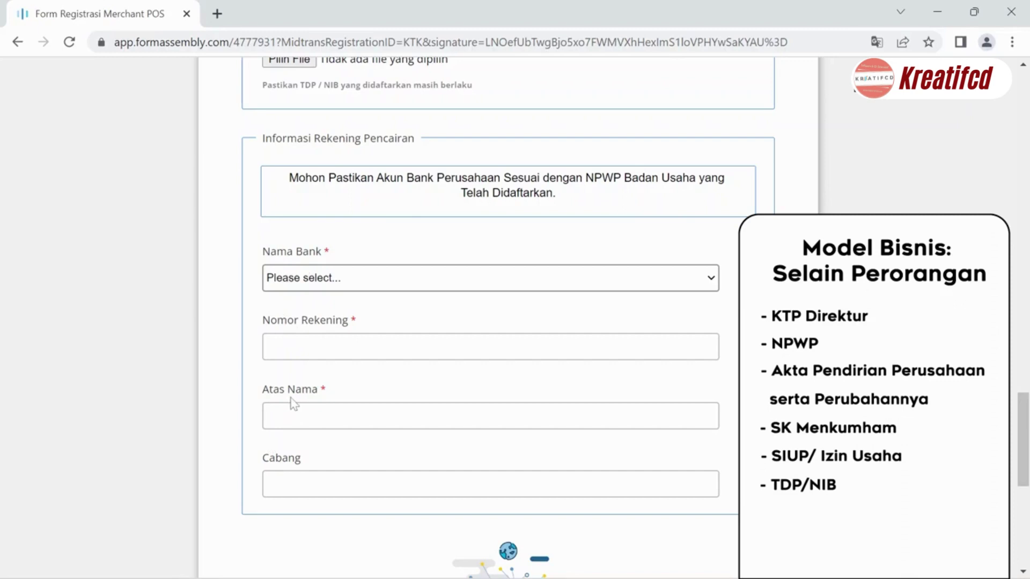
- Tick the reCAPTCHA box and submit with Validasi Pengajuan to reach the upload page
scroll(294, 403, "down", 2)
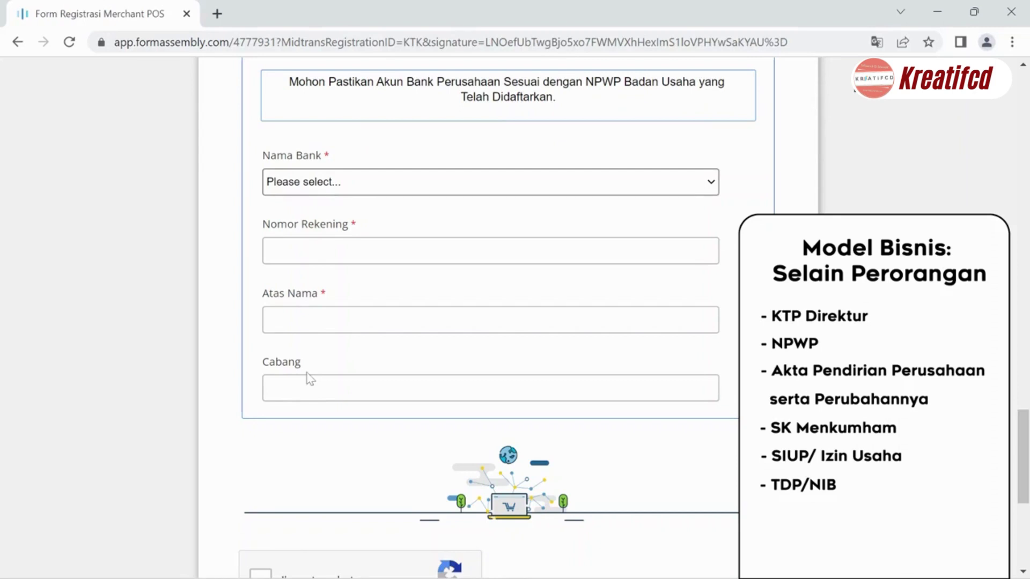
scroll(308, 377, "down", 4)
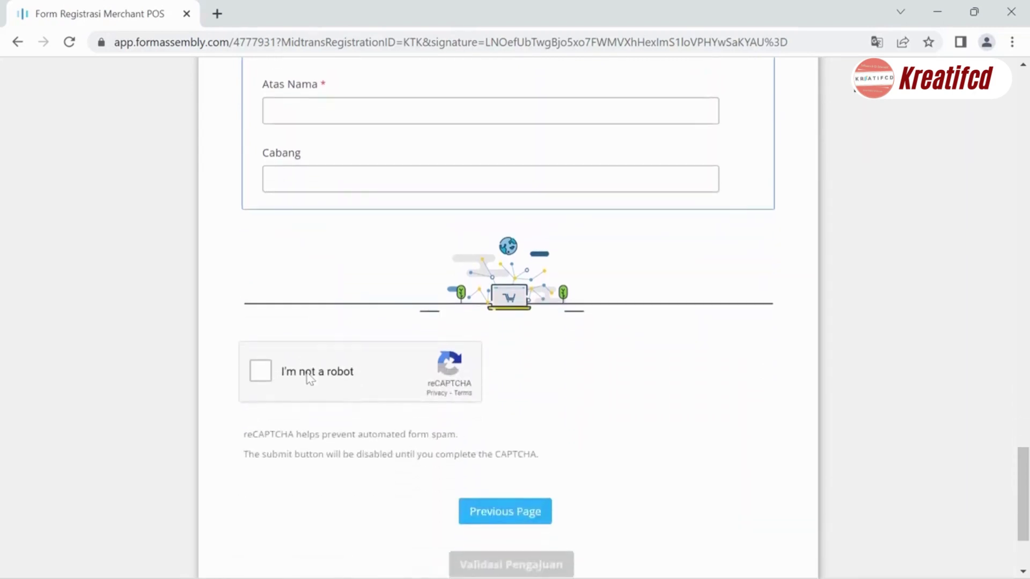
left_click(270, 381)
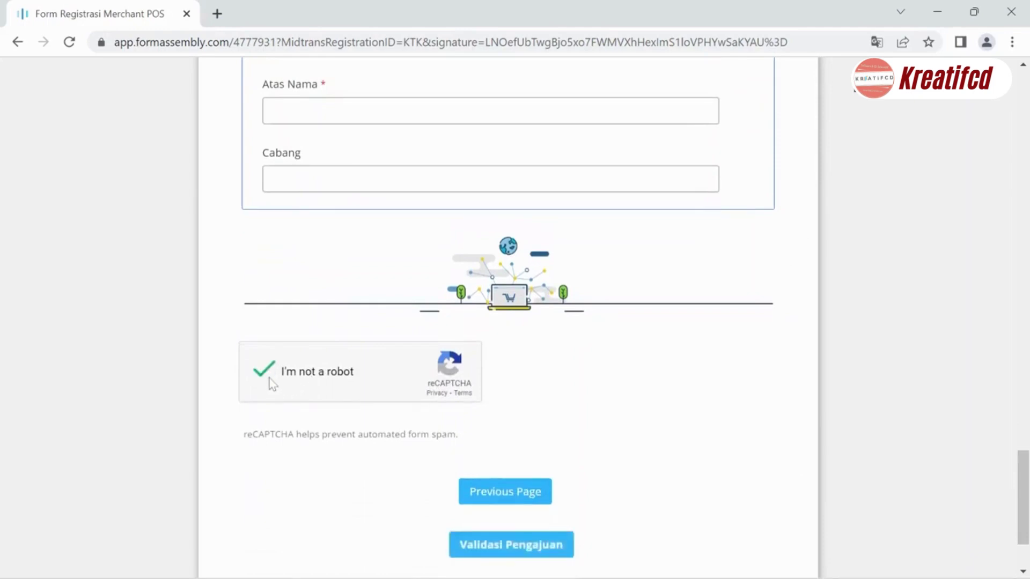
scroll(265, 401, "down", 2)
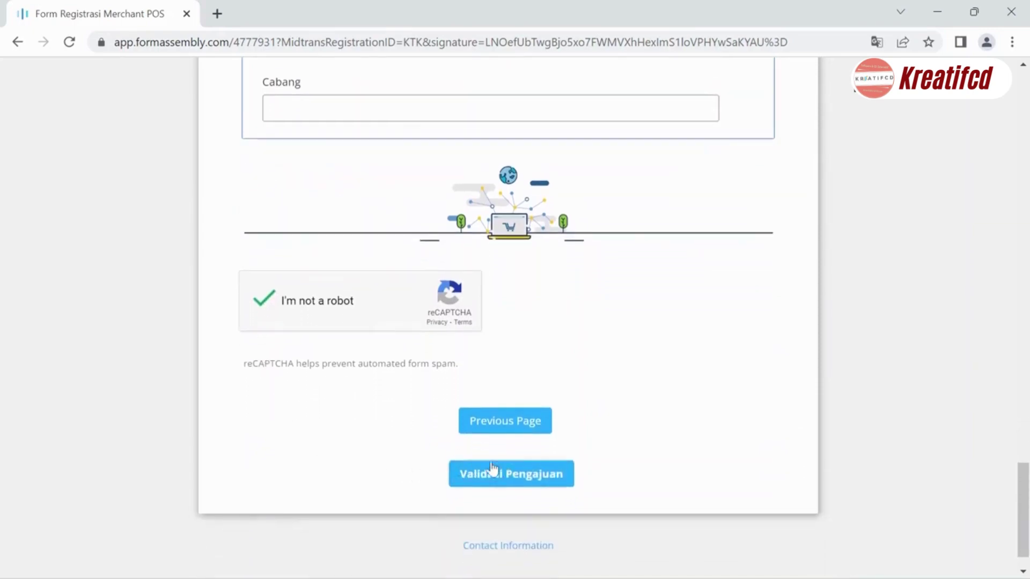
left_click(500, 475)
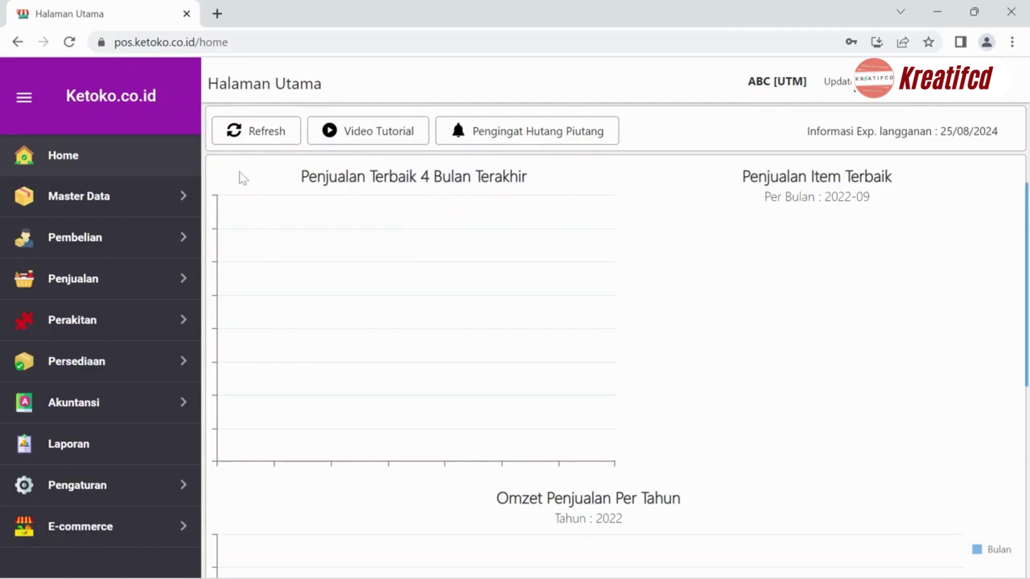
- Go to Pengaturan > Integrasi Payment Gateway
left_click(116, 490)
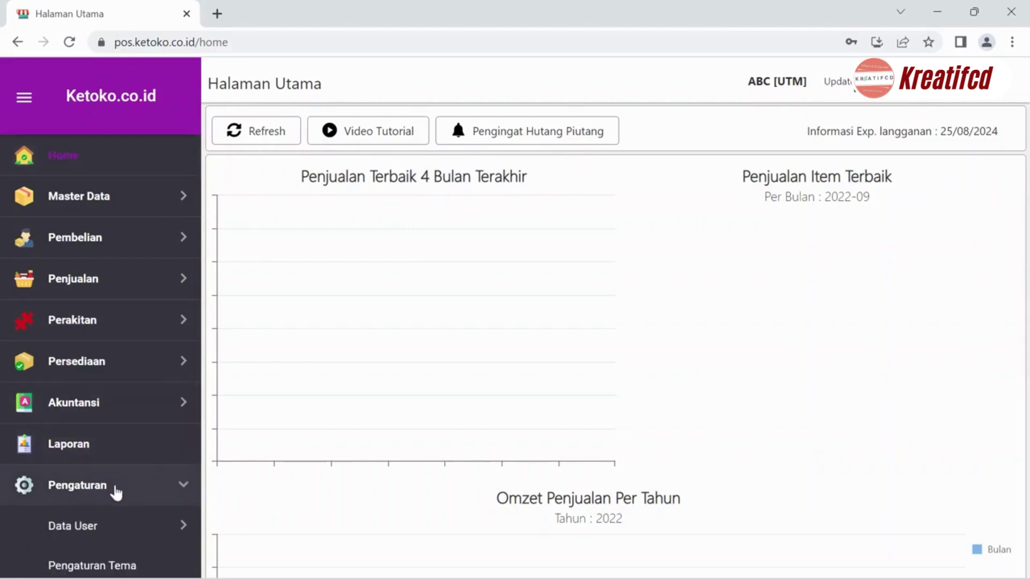
scroll(115, 490, "down", 4)
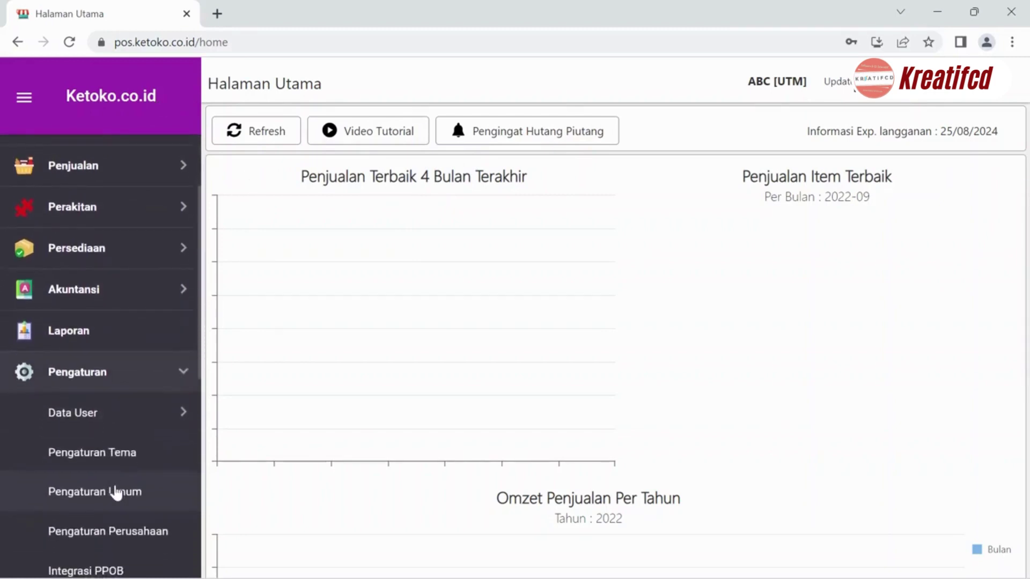
scroll(115, 492, "down", 1)
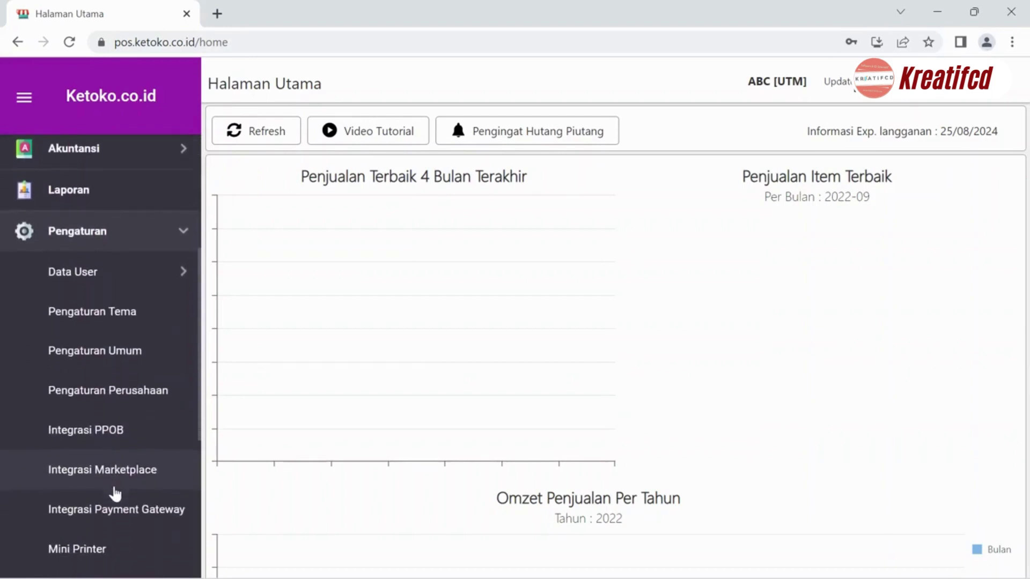
left_click(128, 522)
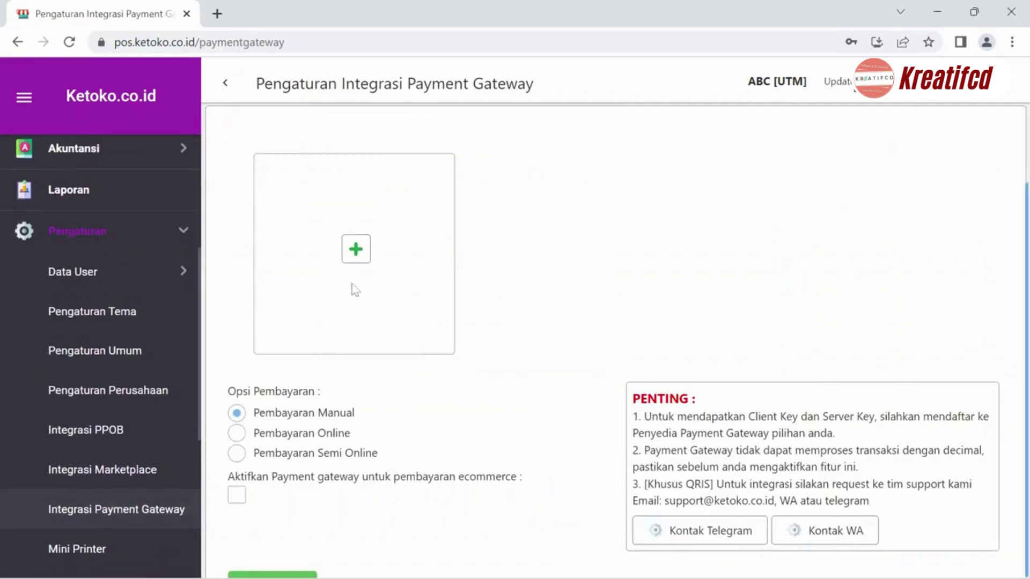
- Add a new gateway, choosing Ketoko QRIS (Power By MidTrans), and confirm with Ok
left_click(357, 256)
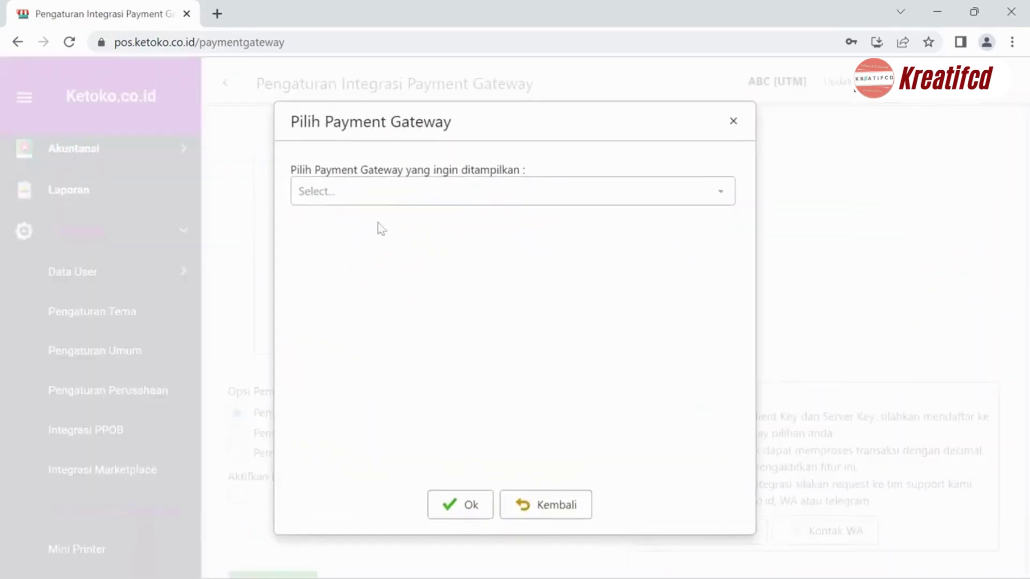
left_click(384, 200)
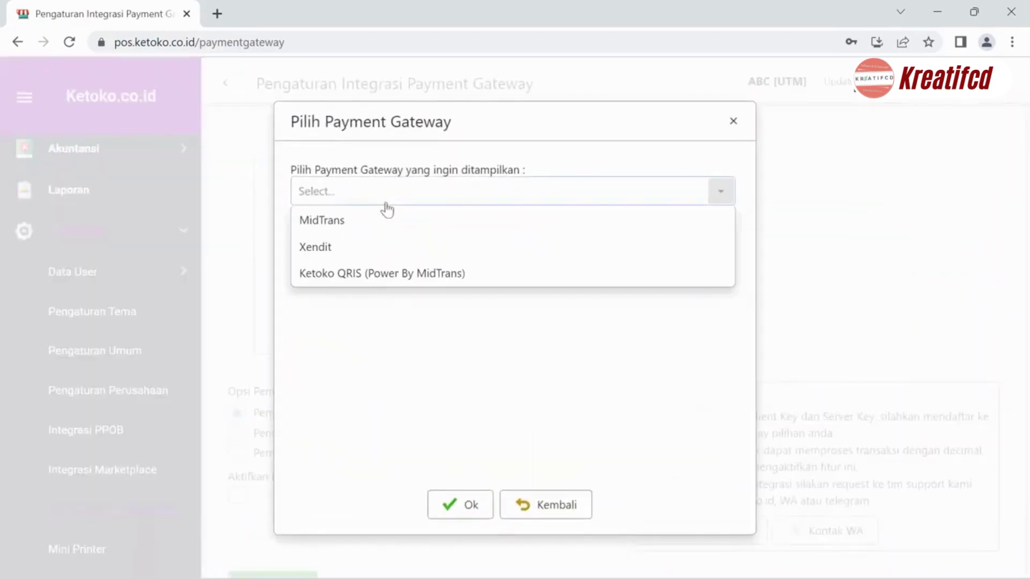
left_click(394, 276)
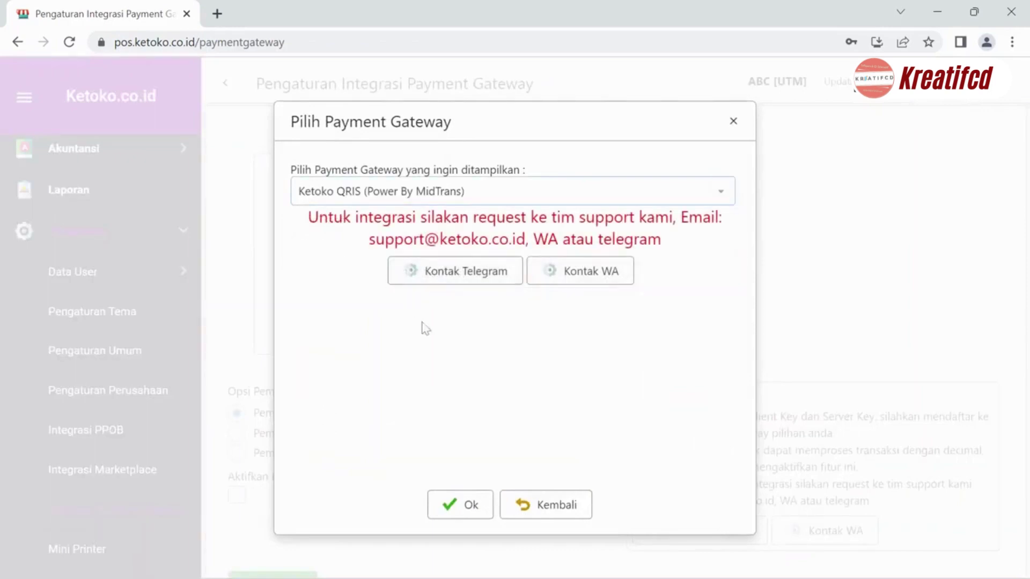
left_click(469, 515)
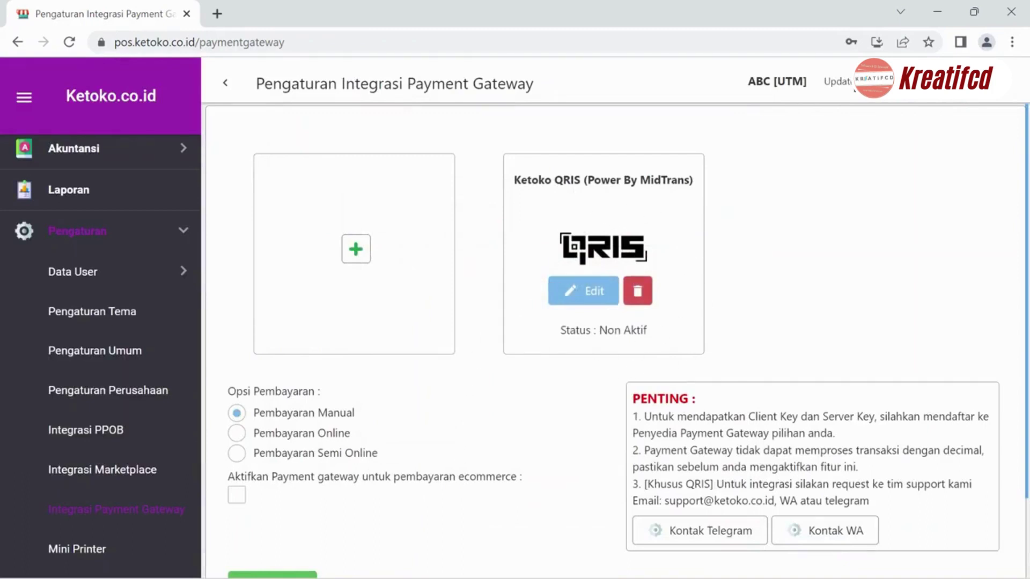
- Edit the QRIS gateway, turn Status Aktif on and keep Mode Production
left_click(589, 301)
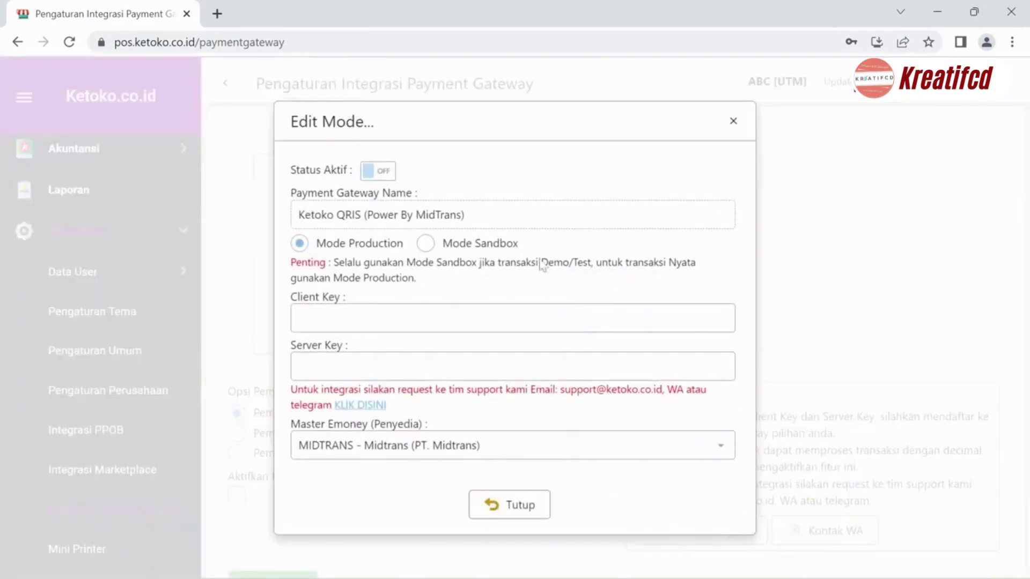
left_click(374, 177)
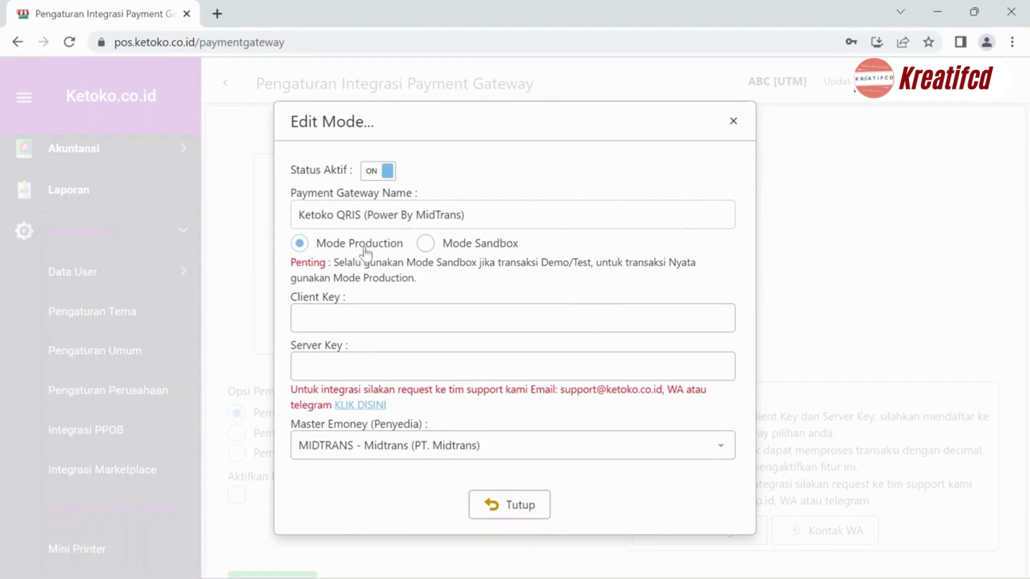
left_click(428, 246)
left_click(382, 246)
- Go over the Client Key and Server Key fields and keep MIDTRANS as e-money provider
left_click_drag(291, 297, 340, 297)
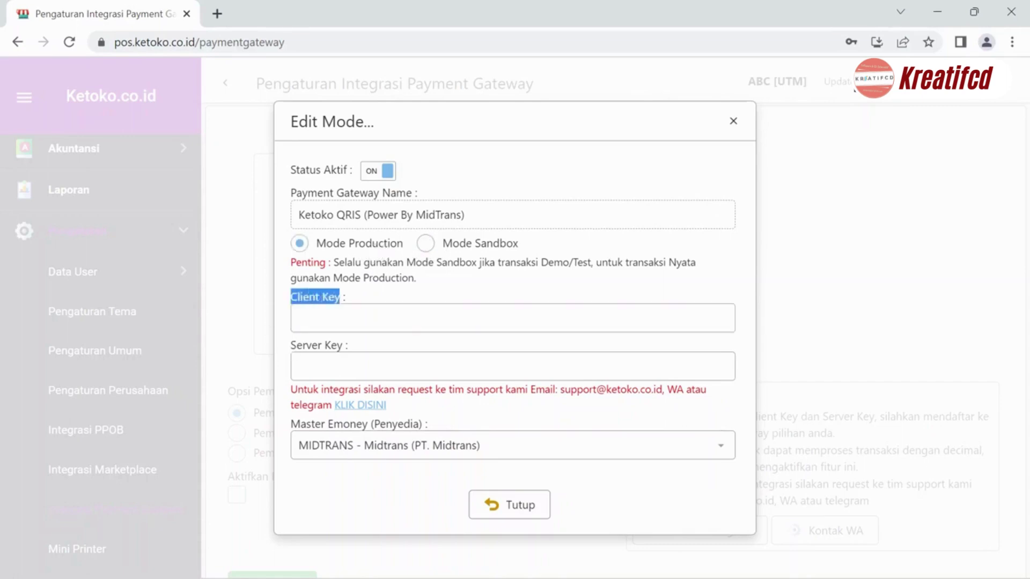
left_click_drag(291, 346, 351, 346)
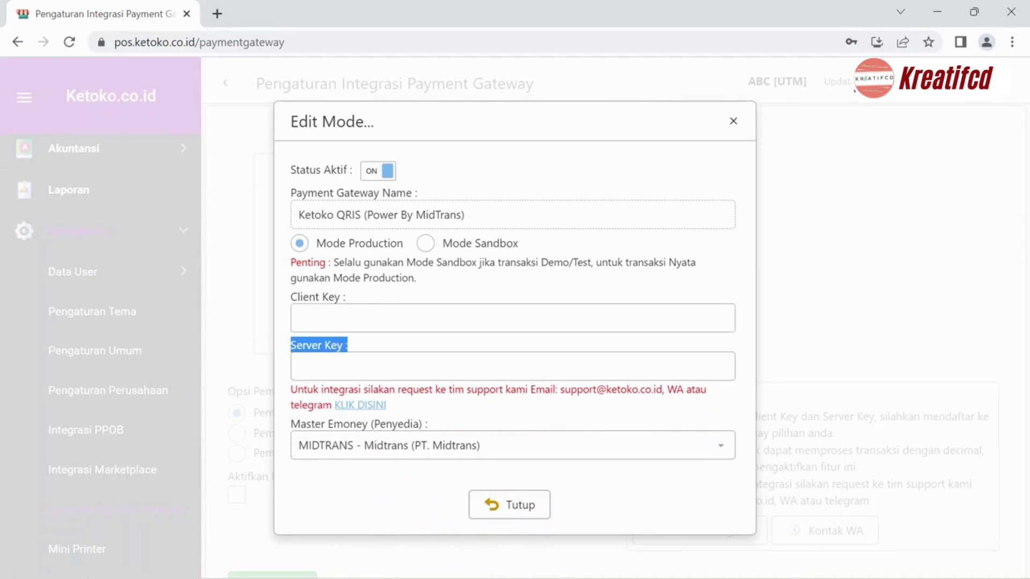
left_click(419, 406)
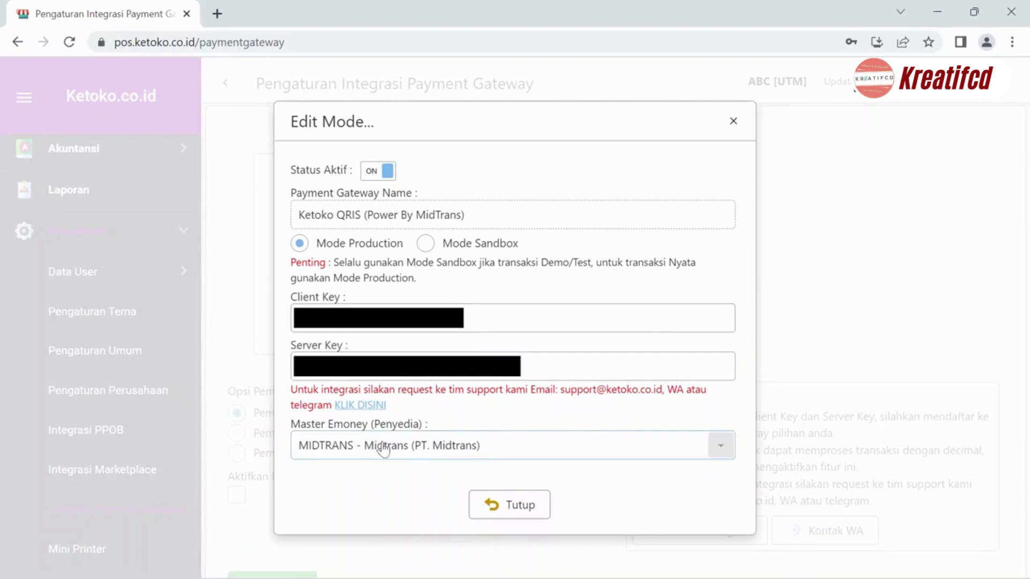
left_click(374, 445)
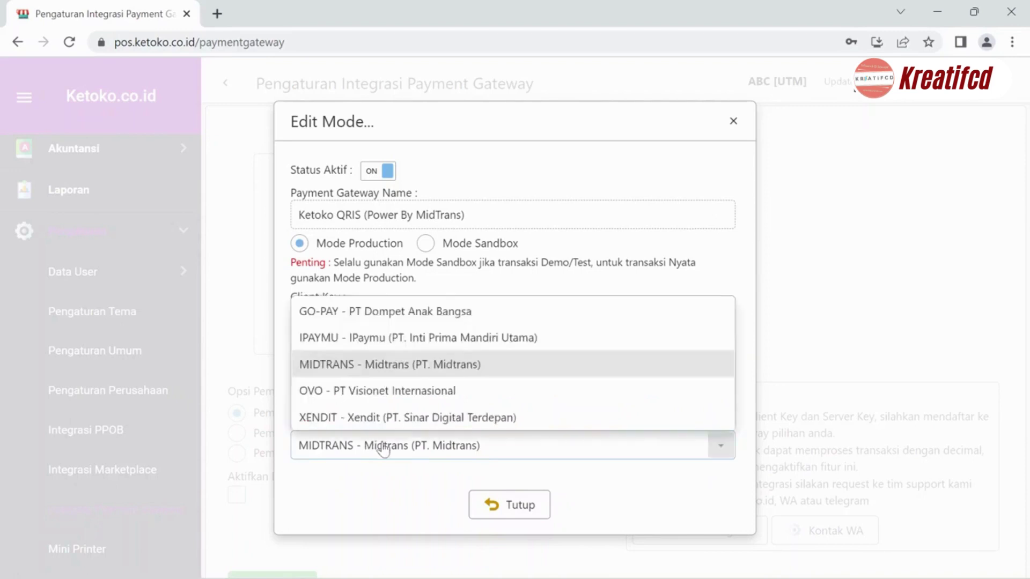
left_click(364, 363)
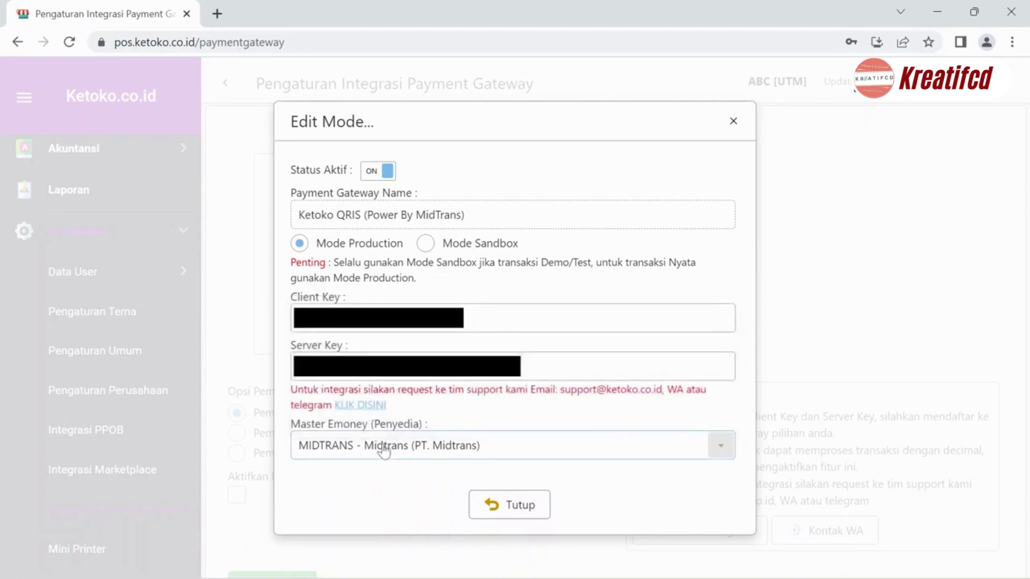
- Close the edit dialog, set the payment option to Pembayaran Semi Online, and save with Simpan
left_click(517, 511)
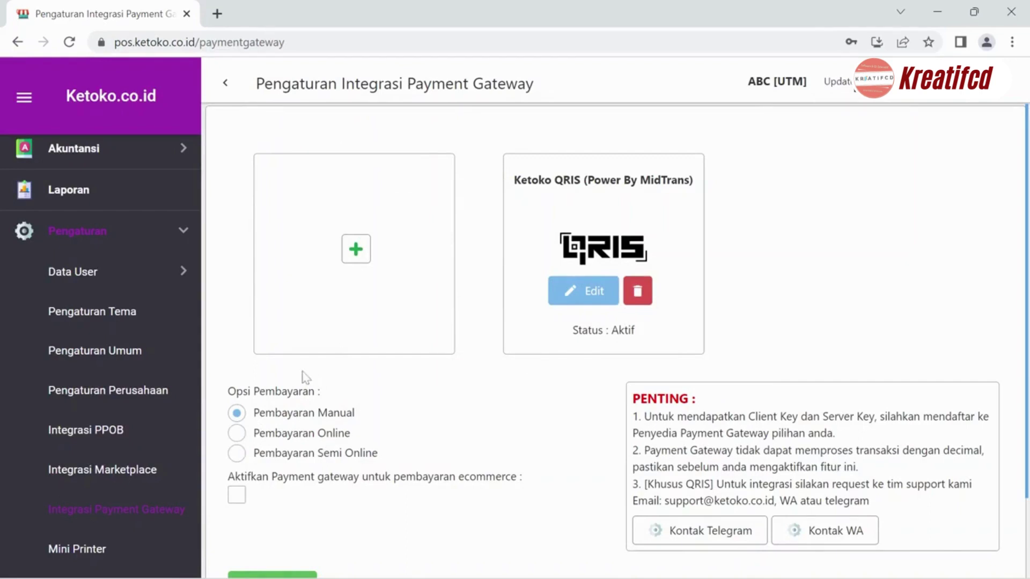
left_click(300, 438)
left_click(328, 459)
scroll(329, 459, "down", 2)
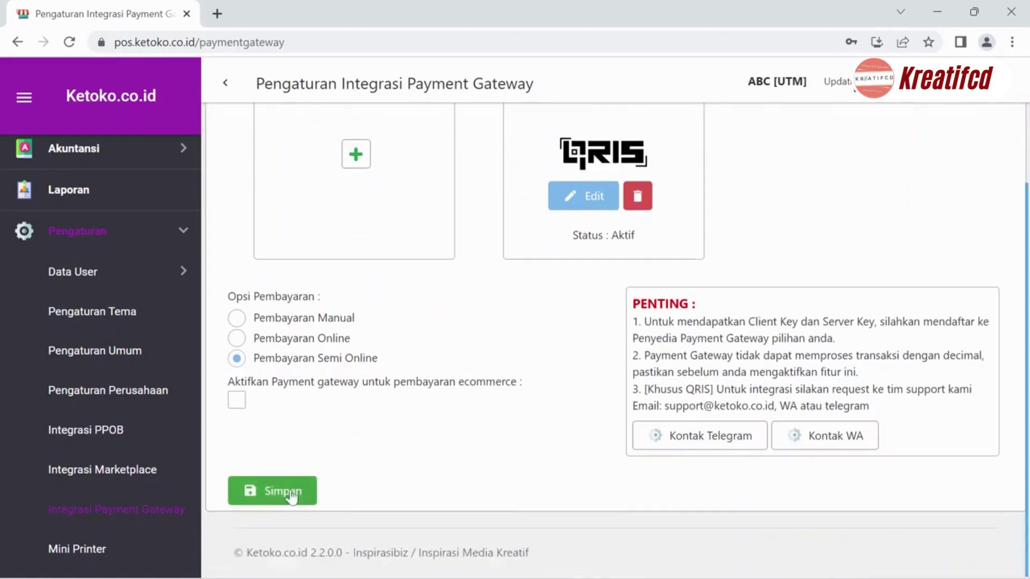
left_click(290, 490)
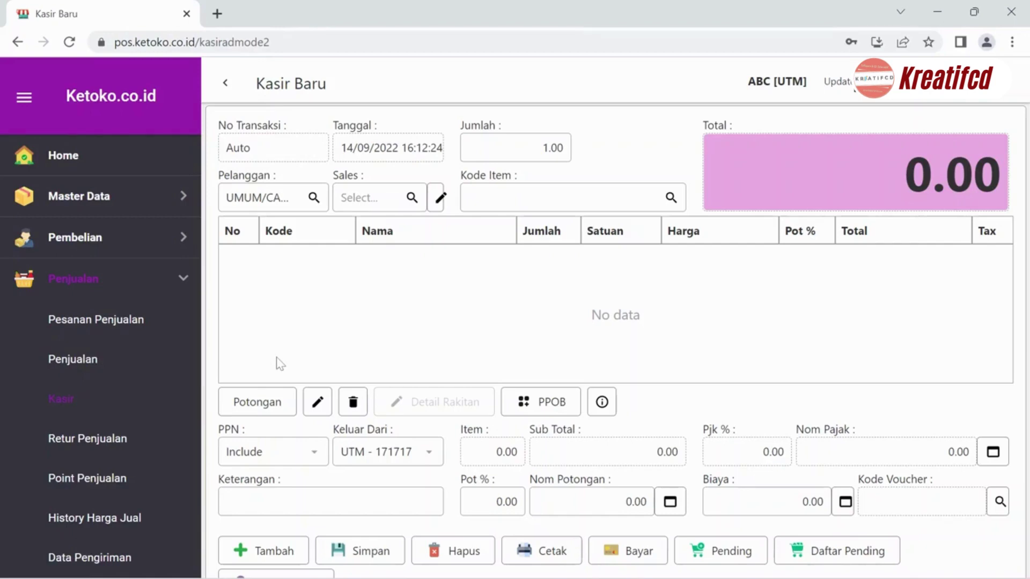
- Enter item code B001 (Cola) in Kode Item to add it to the sale
type("B001")
key("Return")
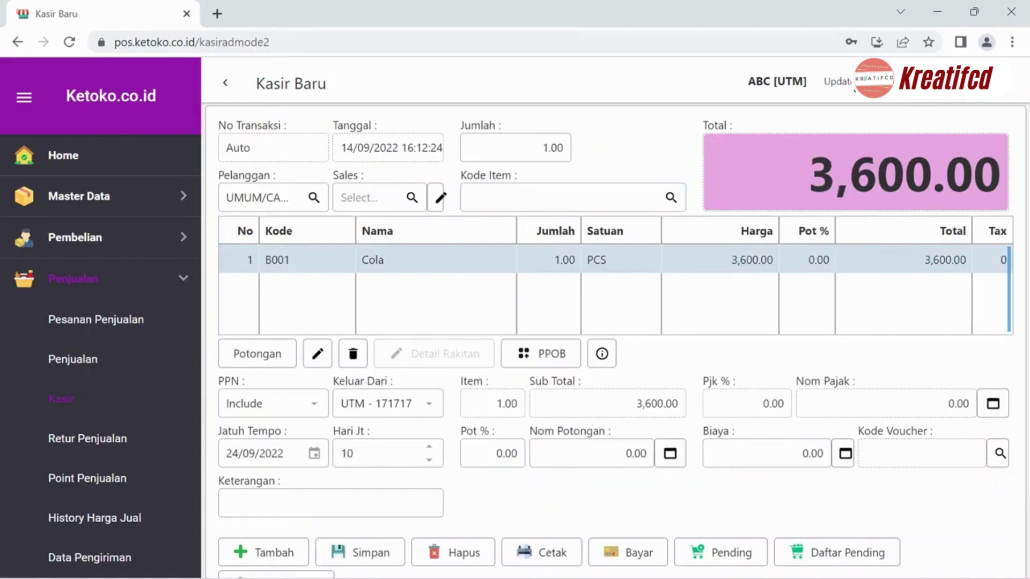
- Start payment via Payment Gateway (MIDTRANS_QRIS) and enter a Nominal of 3,600
left_click(638, 553)
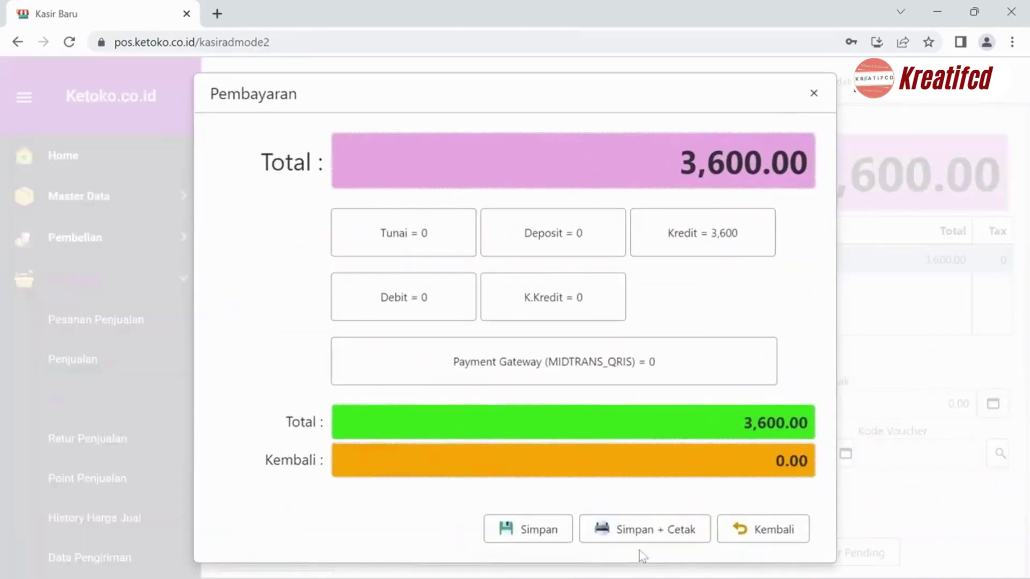
left_click(599, 371)
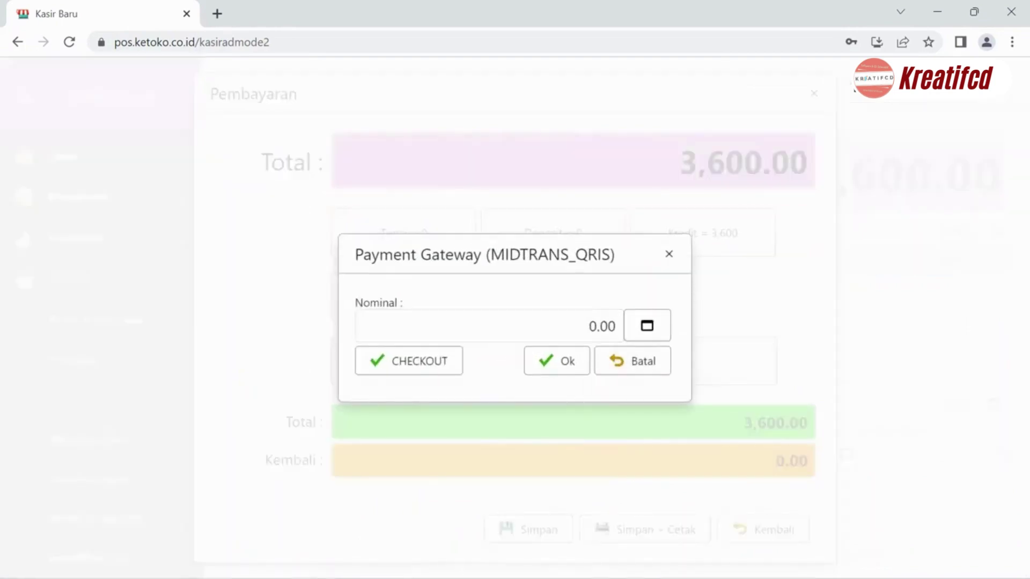
left_click(621, 332)
type("3,600")
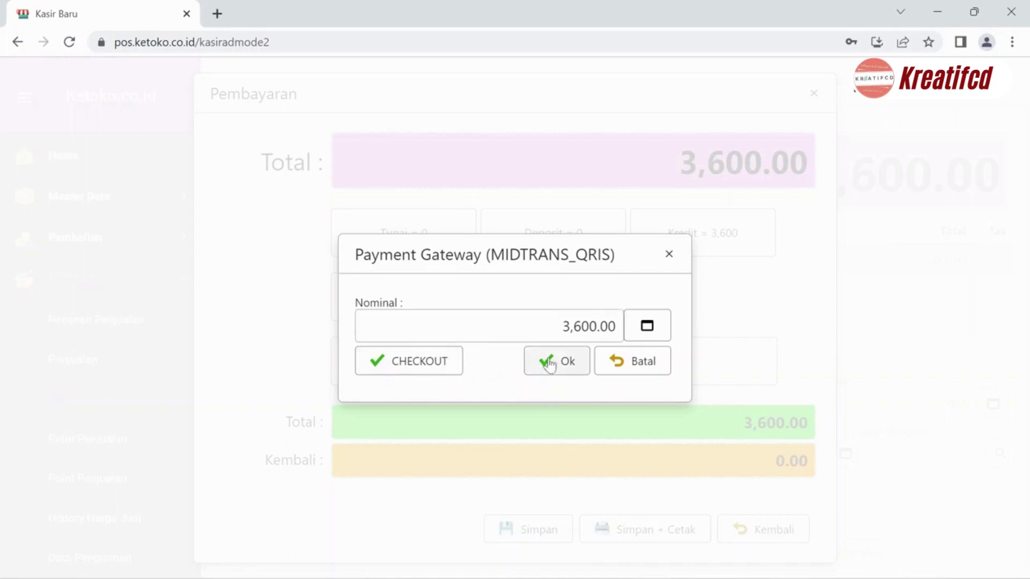
- Check out, decline the printed receipt, and pick GoPay as the QRIS
left_click(442, 370)
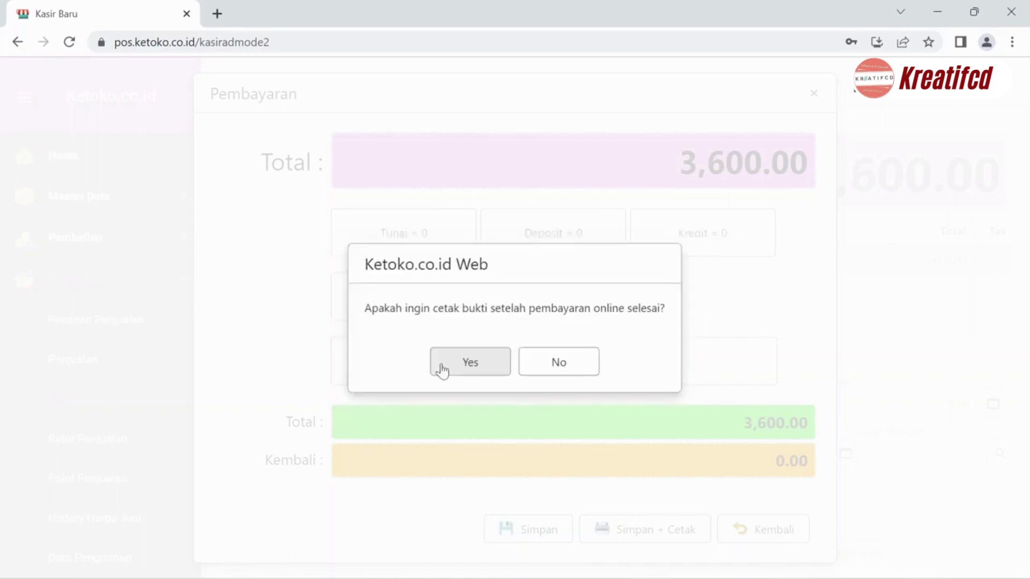
left_click(561, 365)
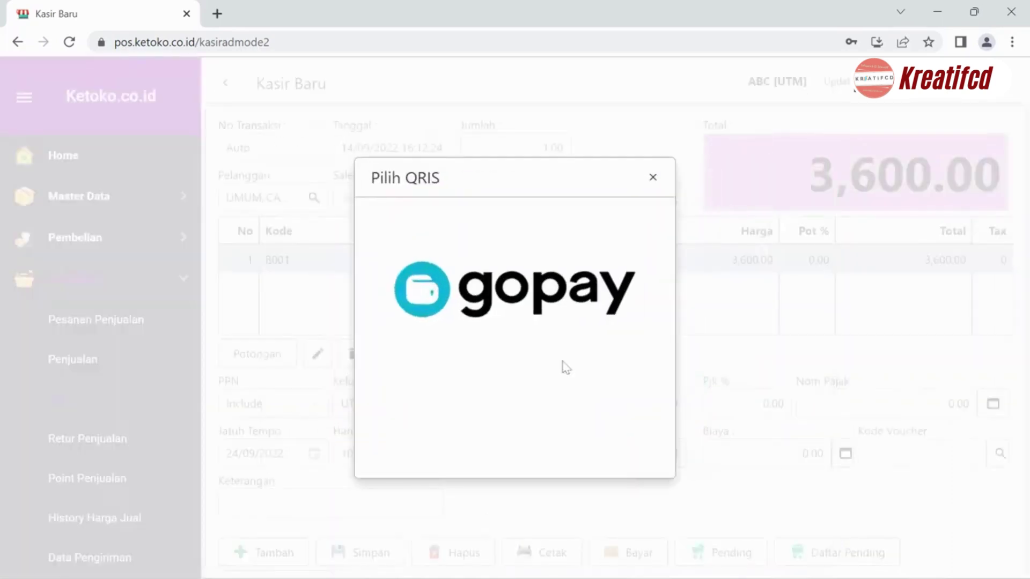
left_click(546, 307)
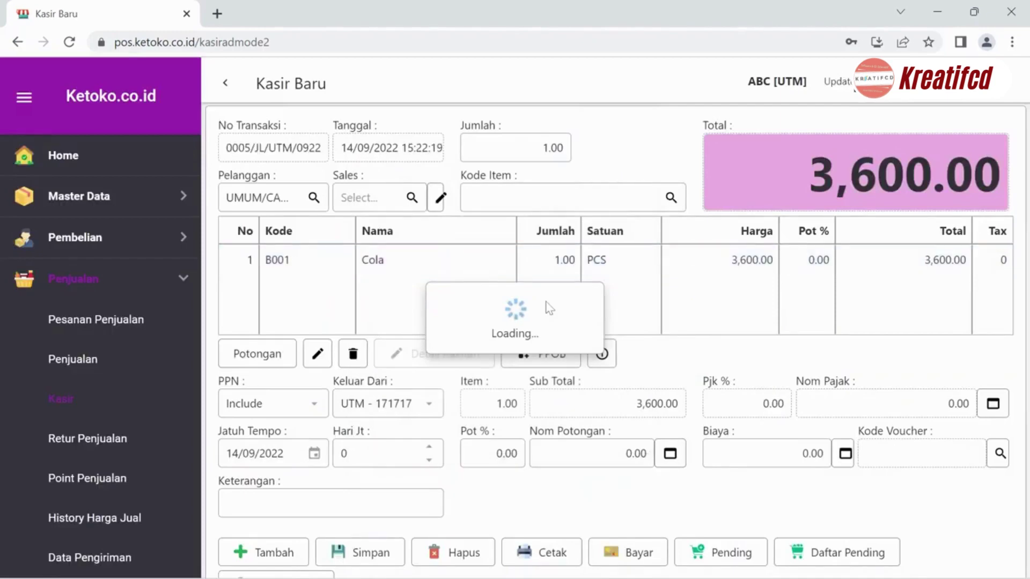